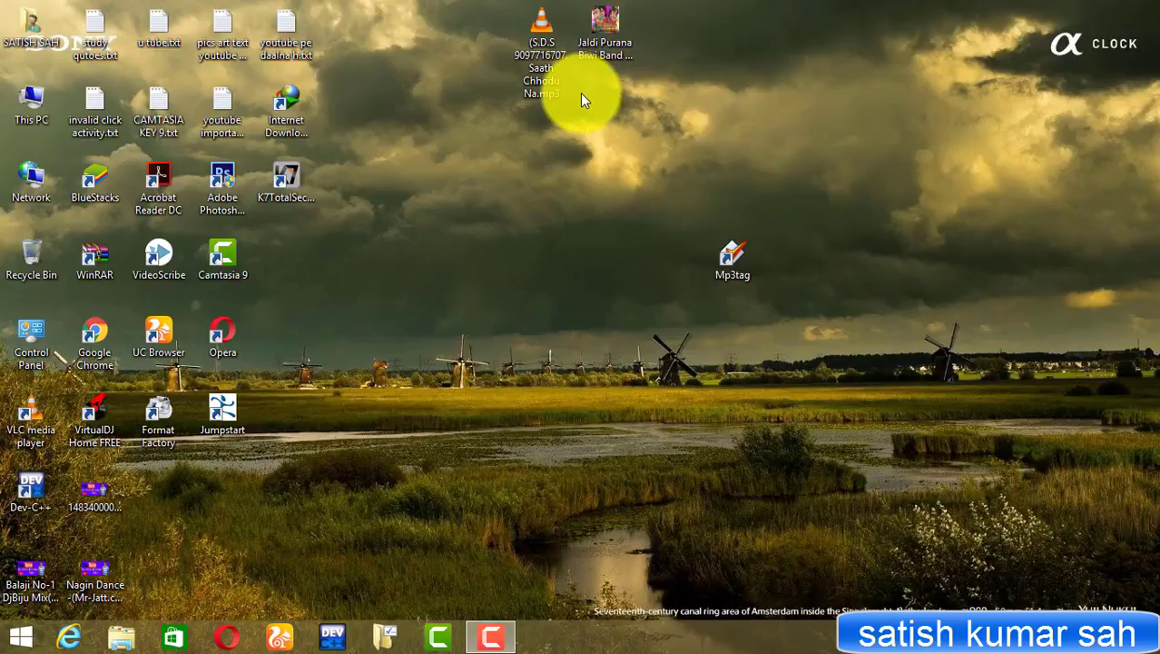
Play the Jaldi Purana Biwi Band and Saath Chhodu Na songs to check their covers
click(599, 24)
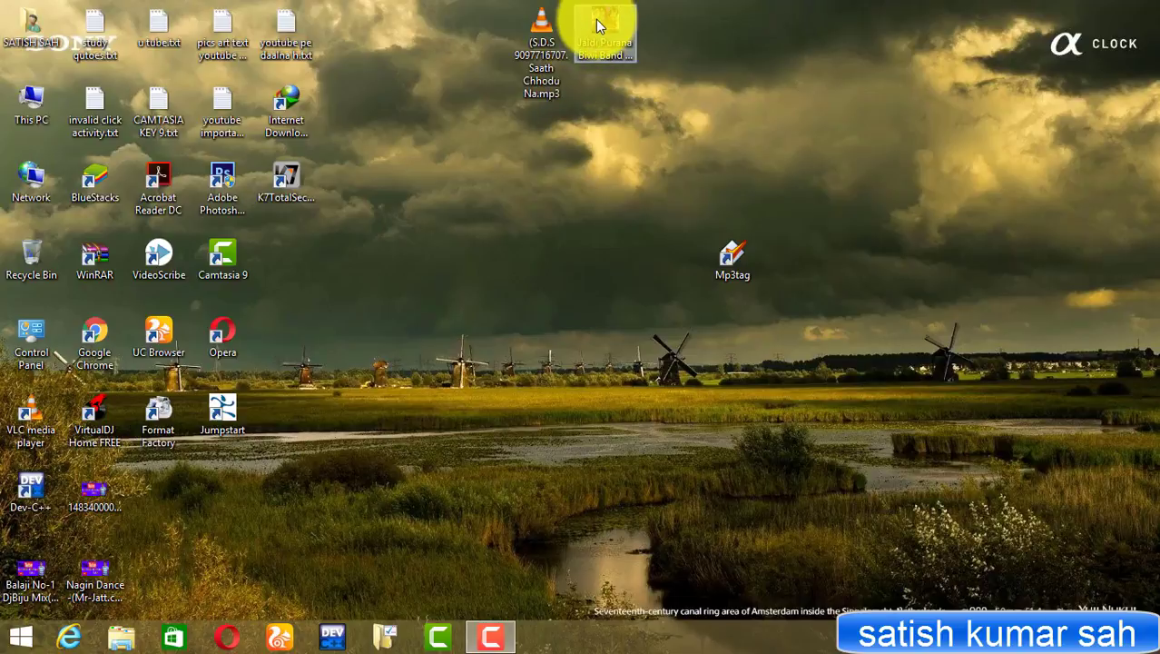
double_click(599, 24)
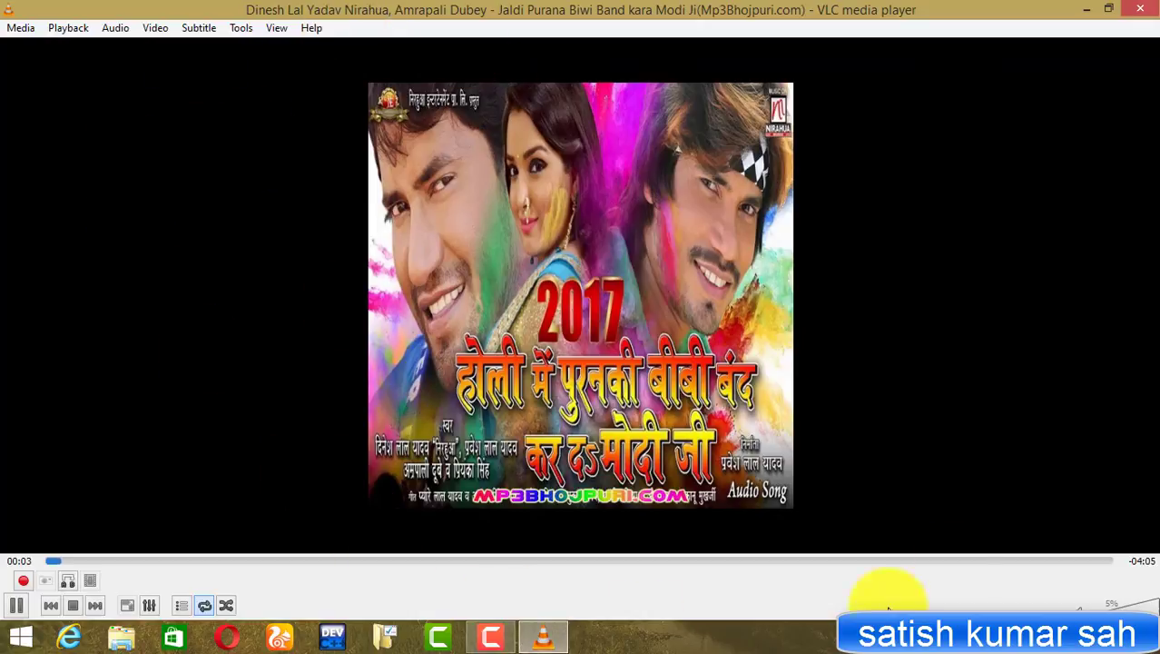
click(1140, 8)
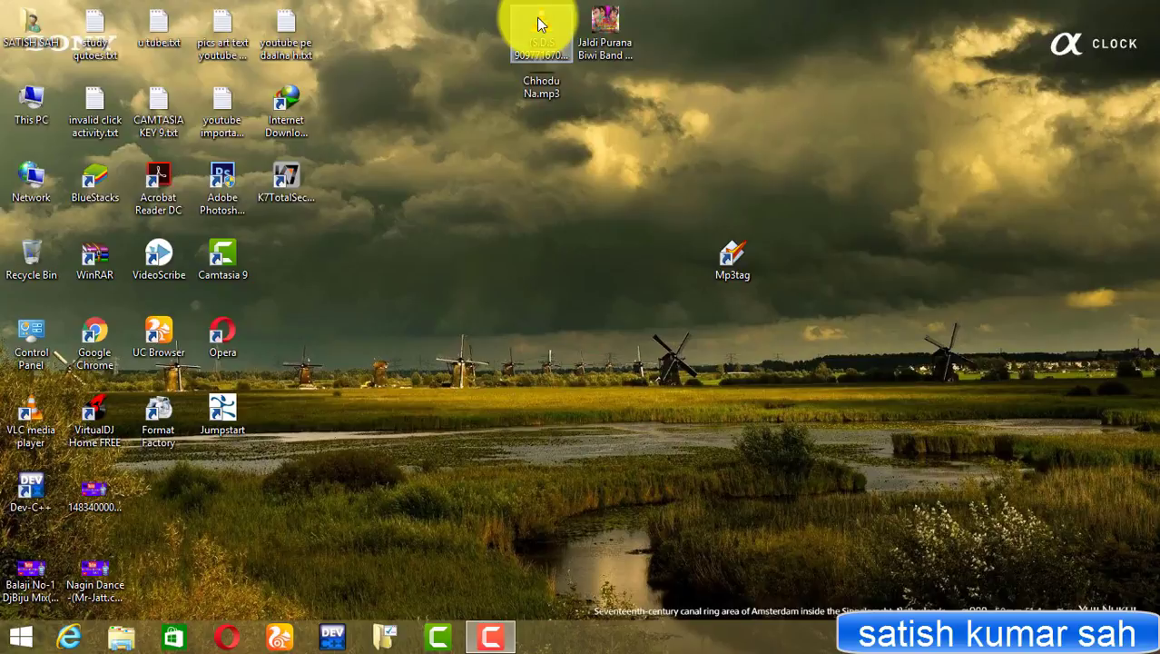
double_click(539, 27)
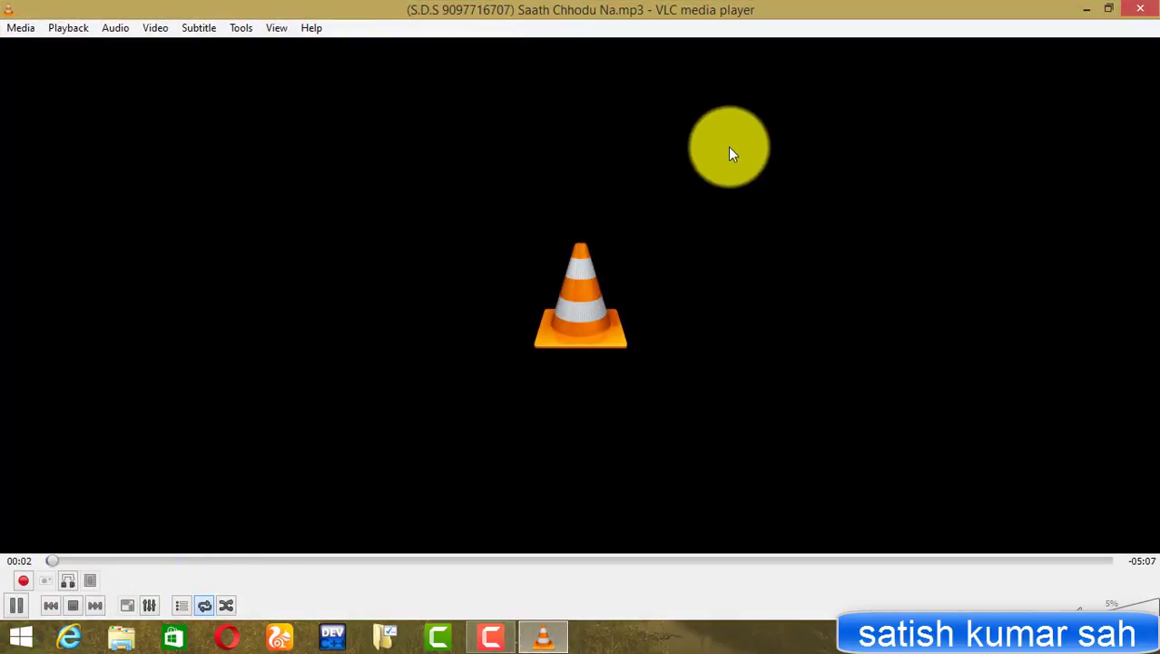
mouse_move(1155, 7)
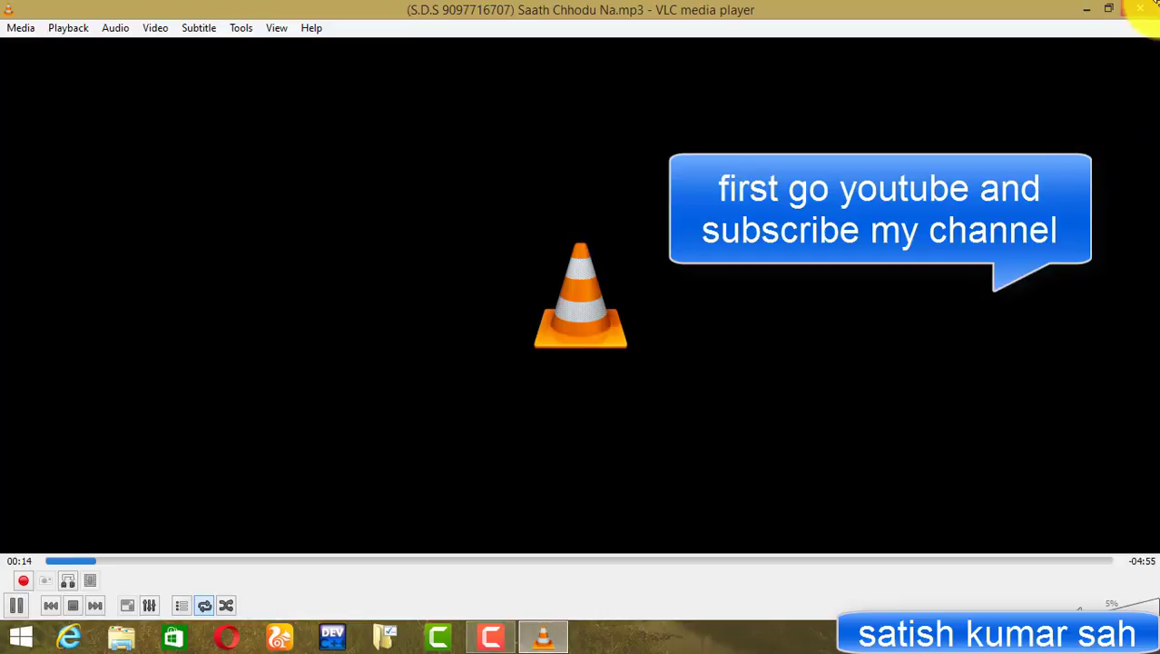
click(1145, 9)
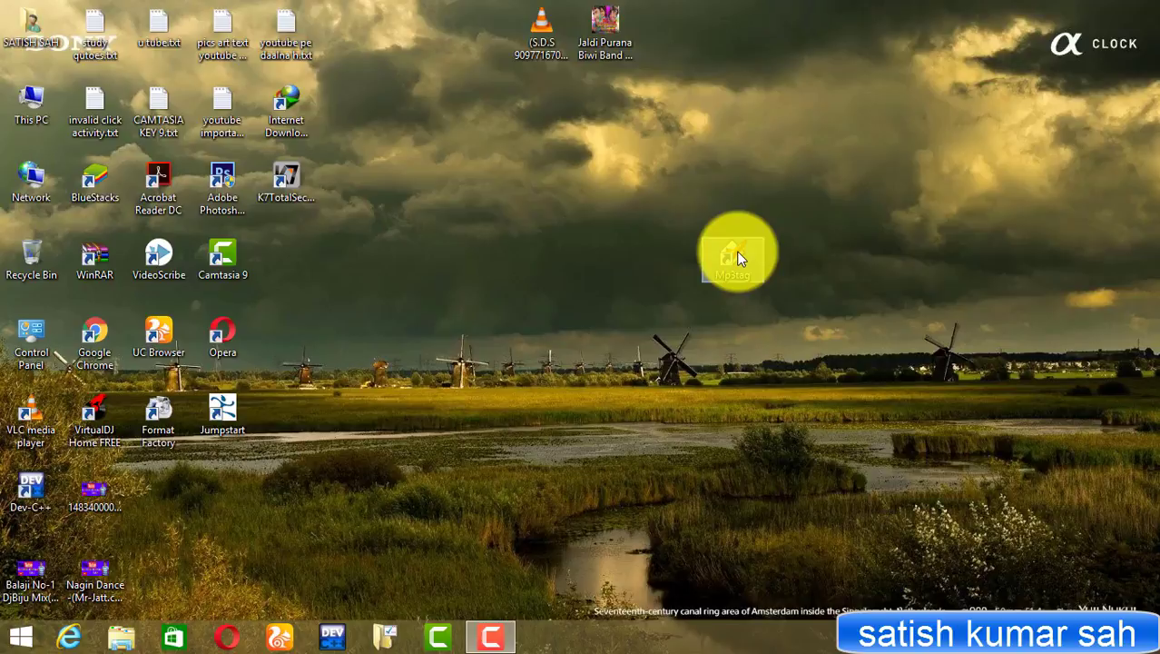
Launch the tag editor briefly and close it again
double_click(738, 254)
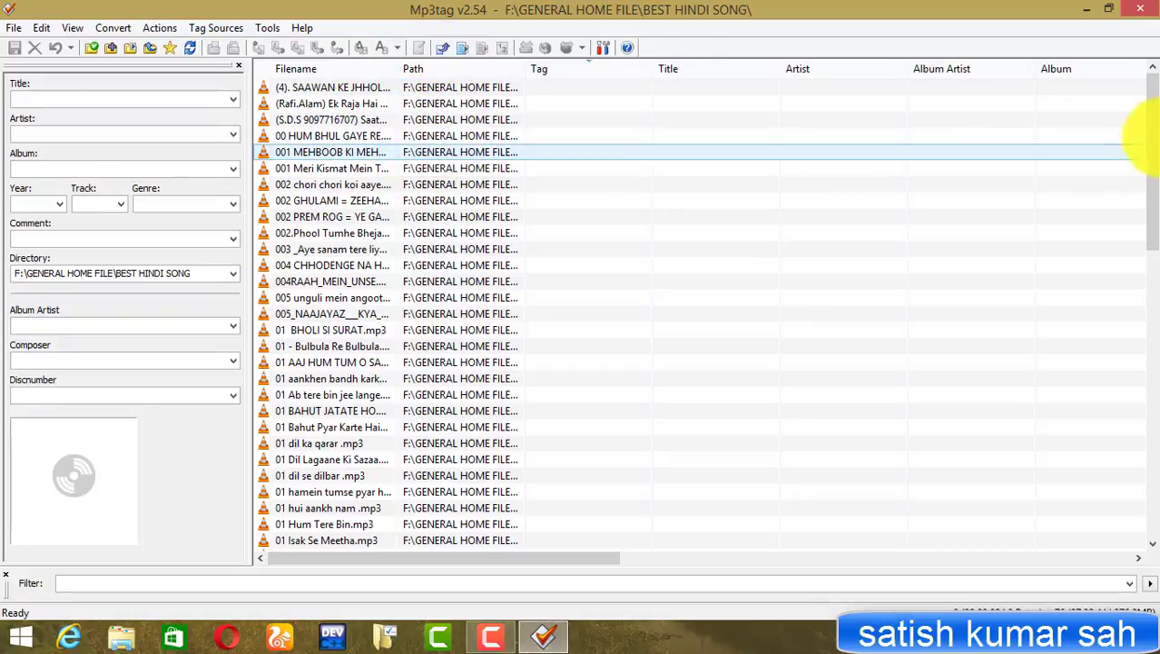
drag(1147, 116, 1147, 467)
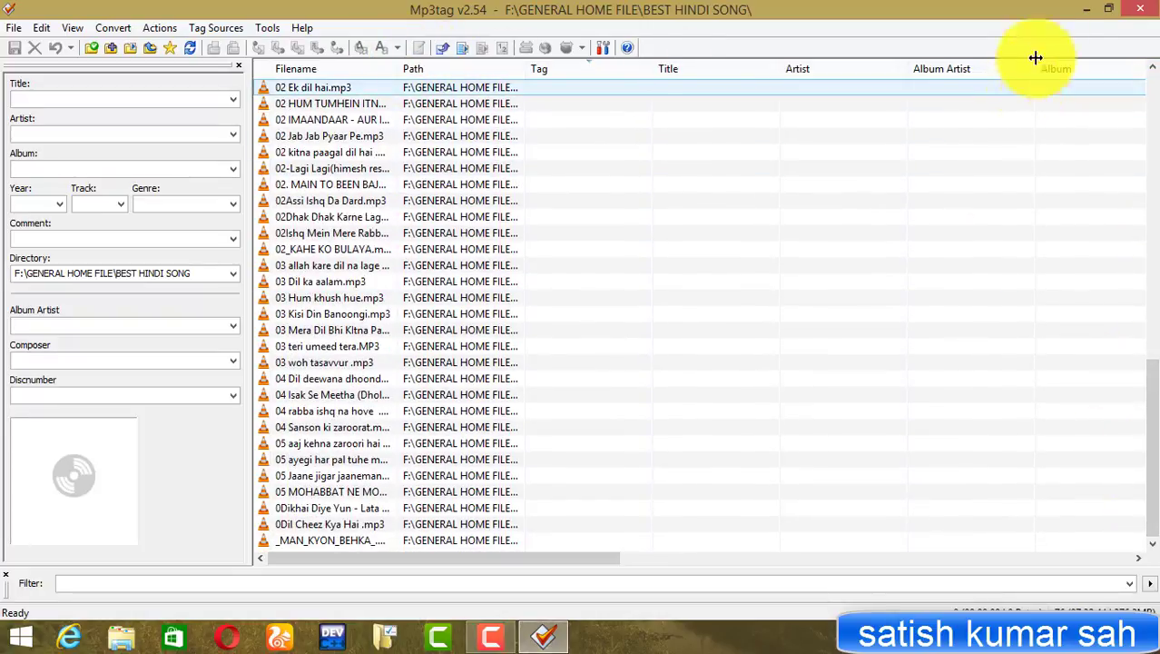
click(1143, 9)
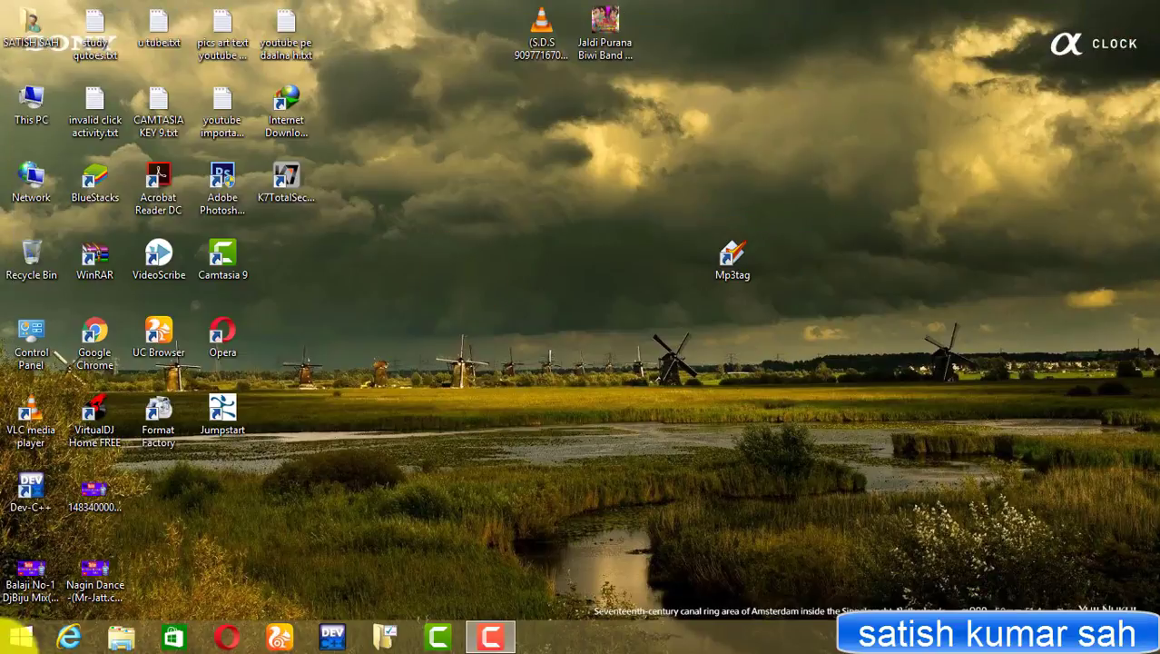
Open F:\GENERAL HOME FILE\BEST HINDI SONG in File Explorer
click(133, 641)
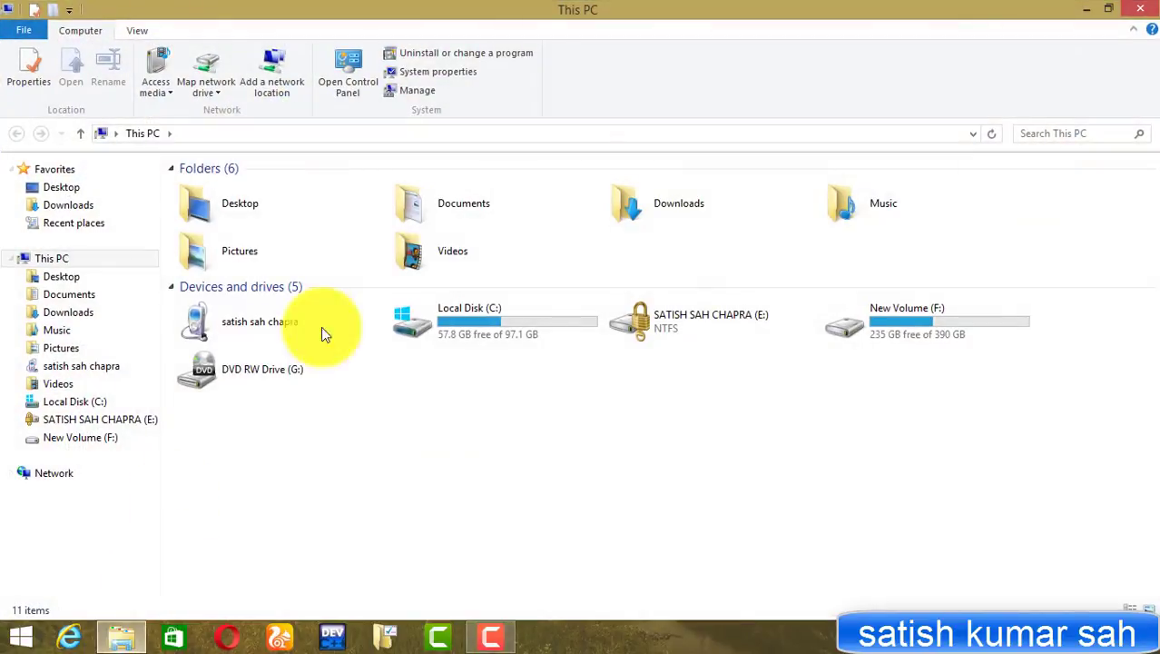
click(936, 326)
double_click(933, 321)
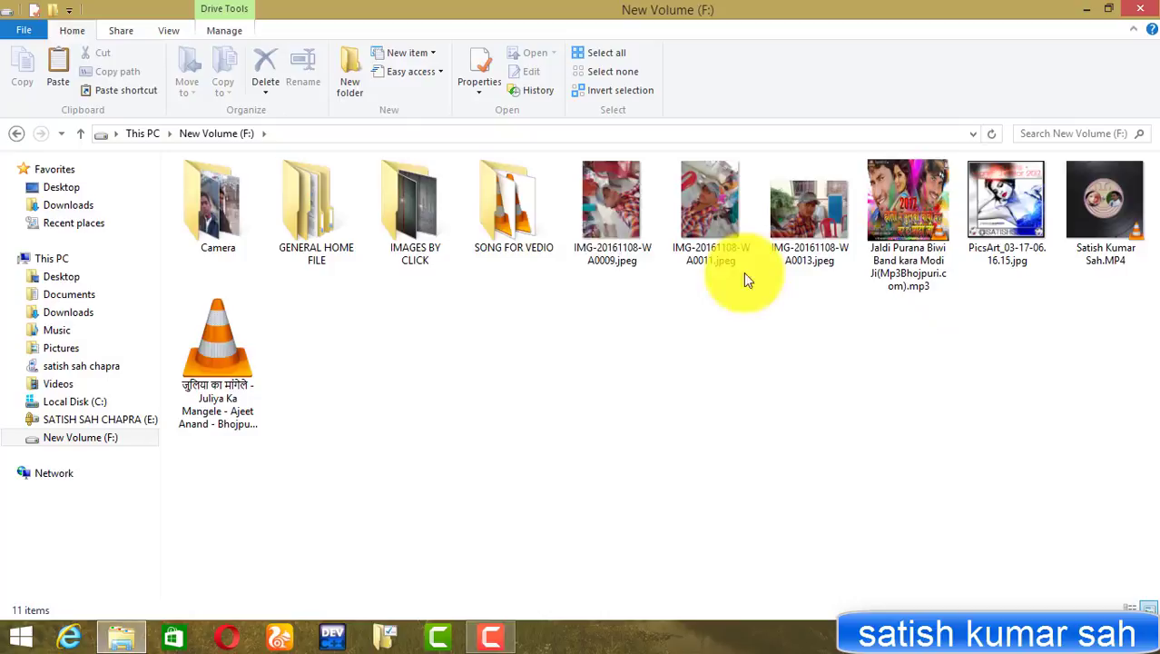
double_click(292, 221)
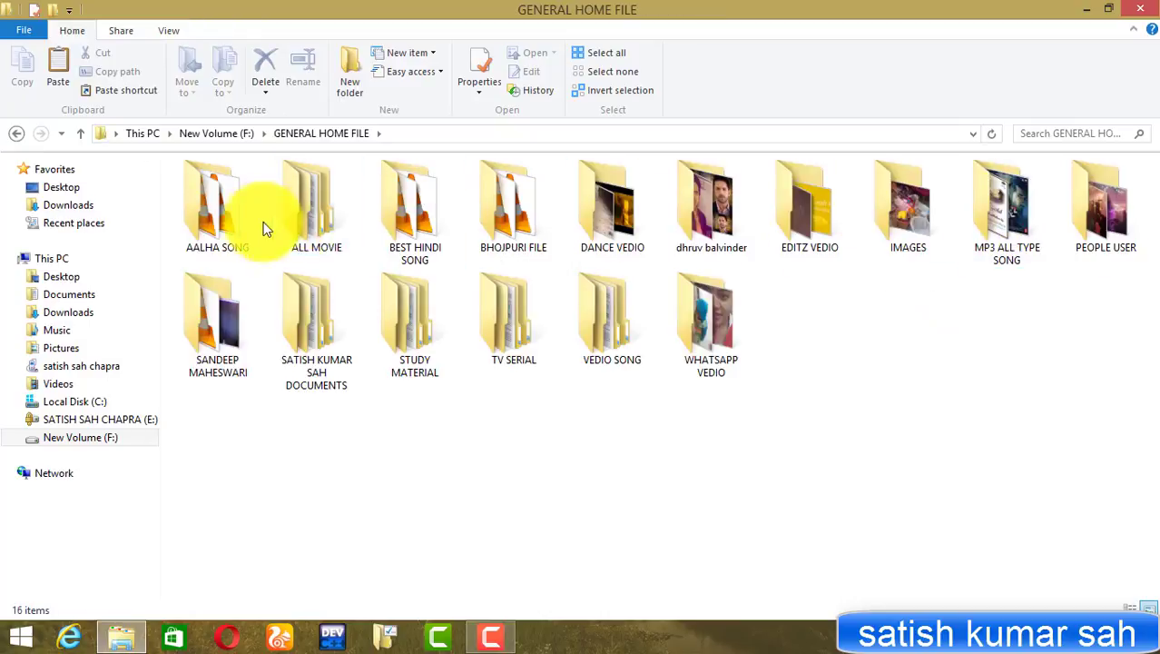
click(411, 218)
double_click(411, 218)
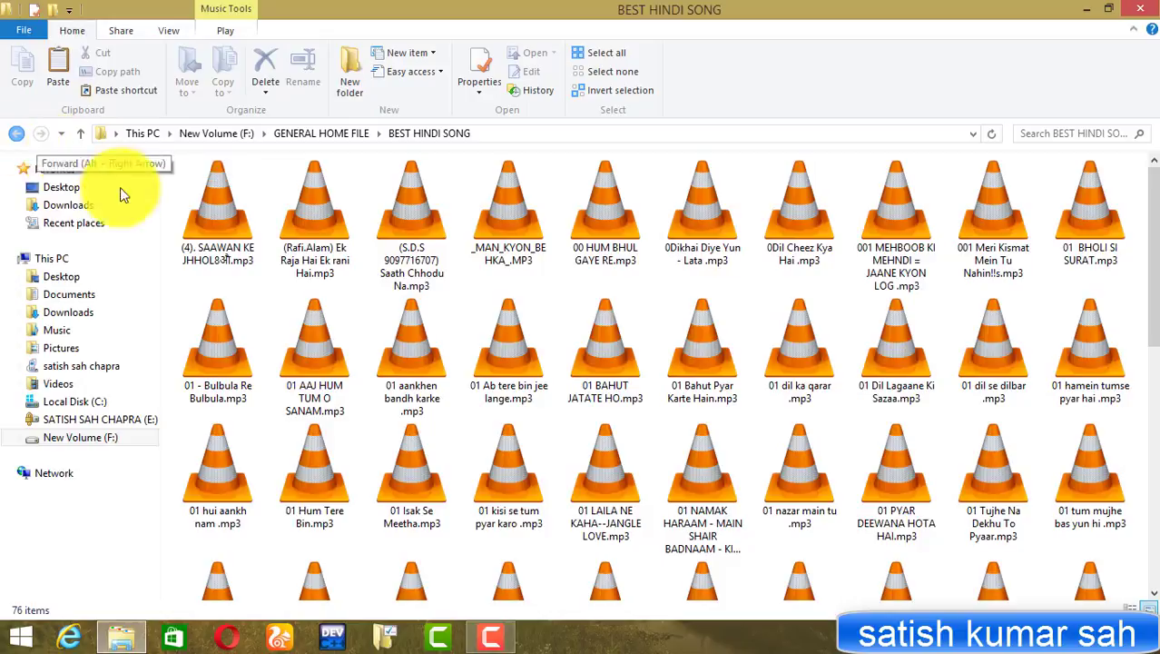
Preview _MAN_KYON_BEHKA_.MP3, then select all 76 songs and bring up their context menu
double_click(502, 214)
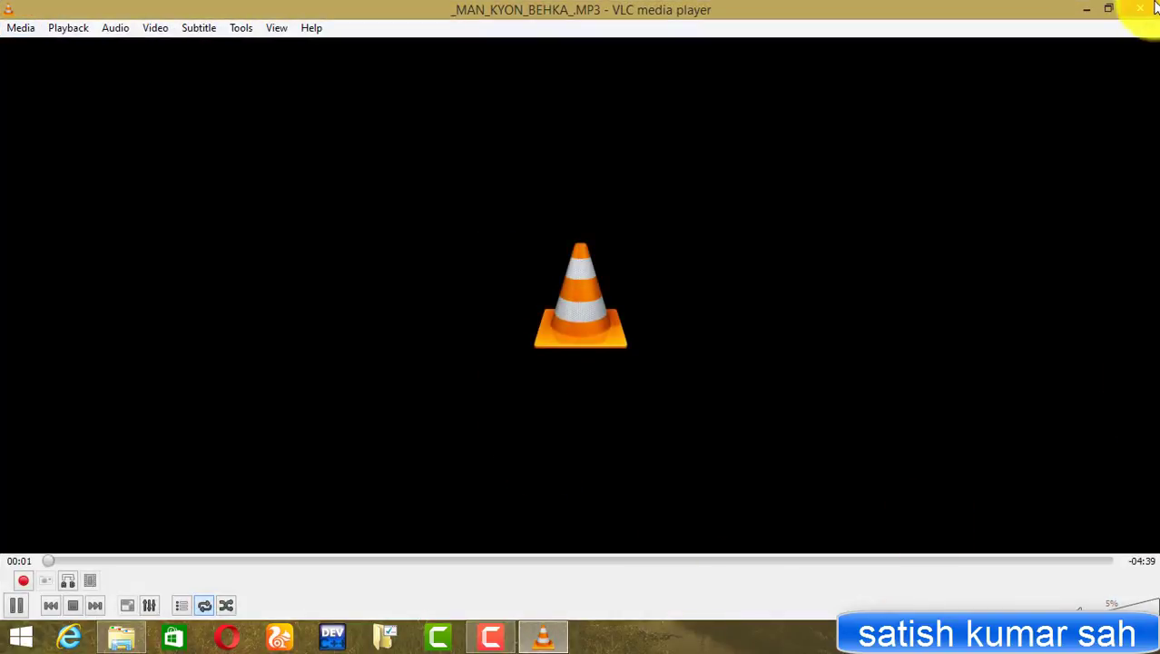
click(1153, 7)
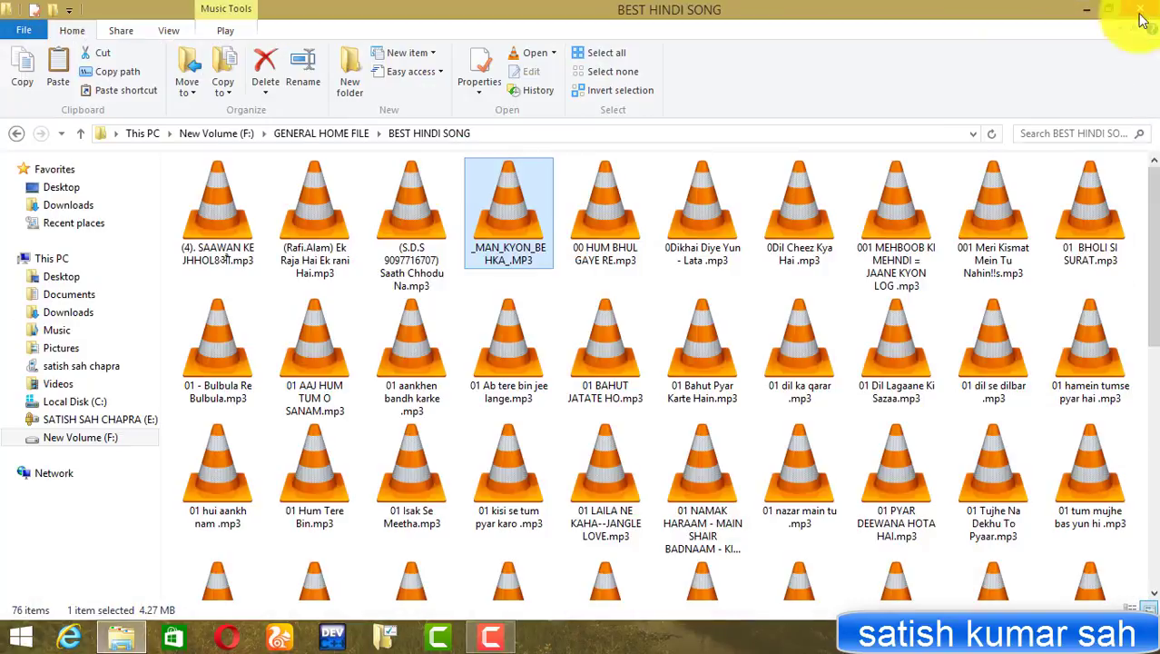
click(20, 134)
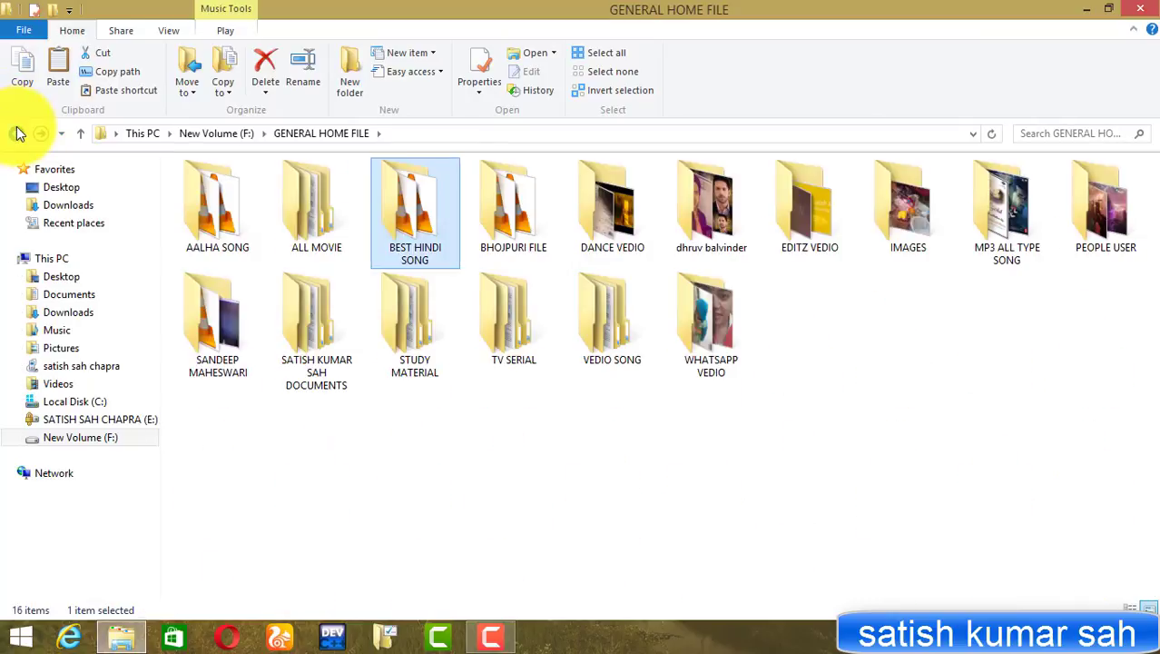
double_click(413, 220)
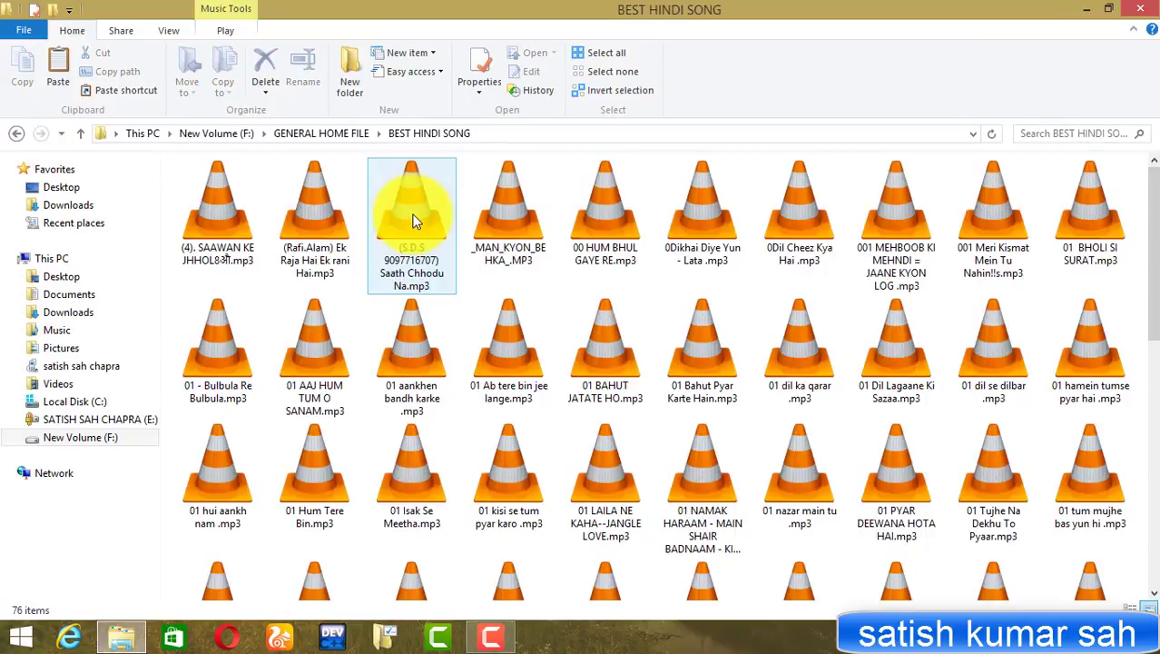
key(ctrl+a)
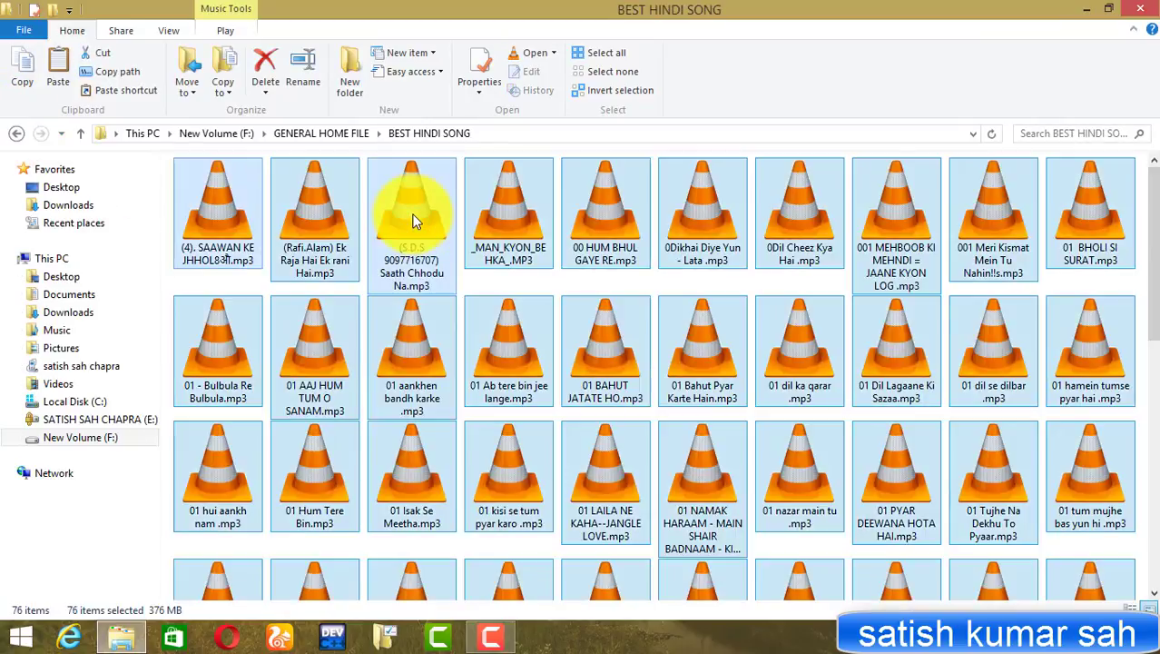
right_click(413, 221)
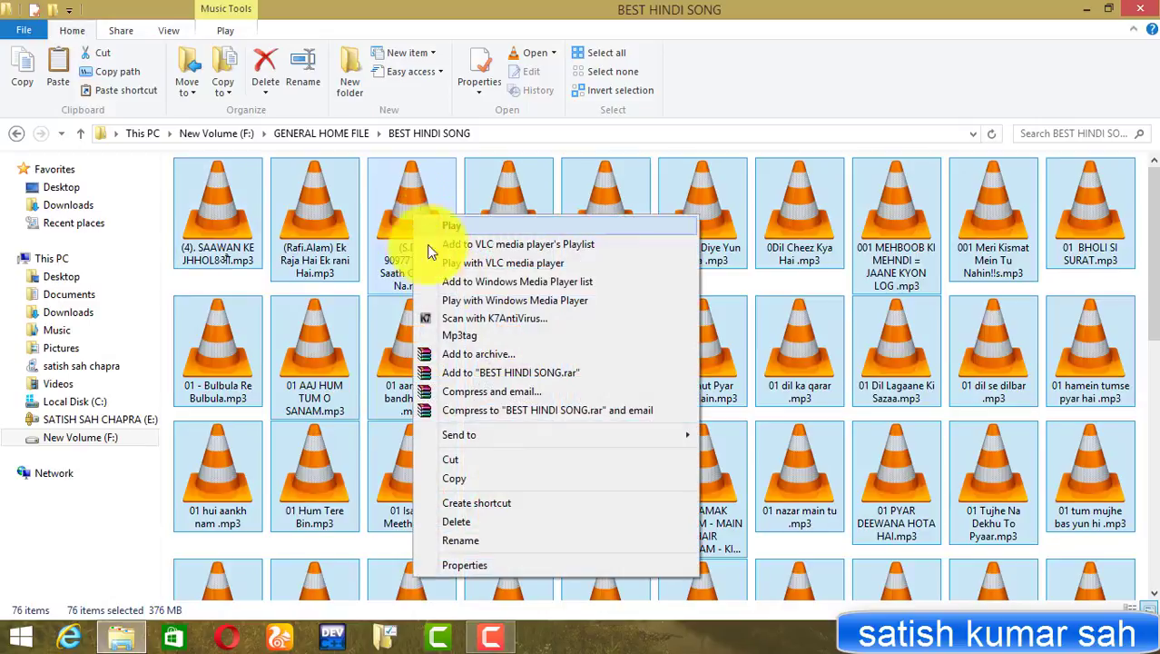
Load the selected songs into Mp3tag and select every file in the list
click(482, 337)
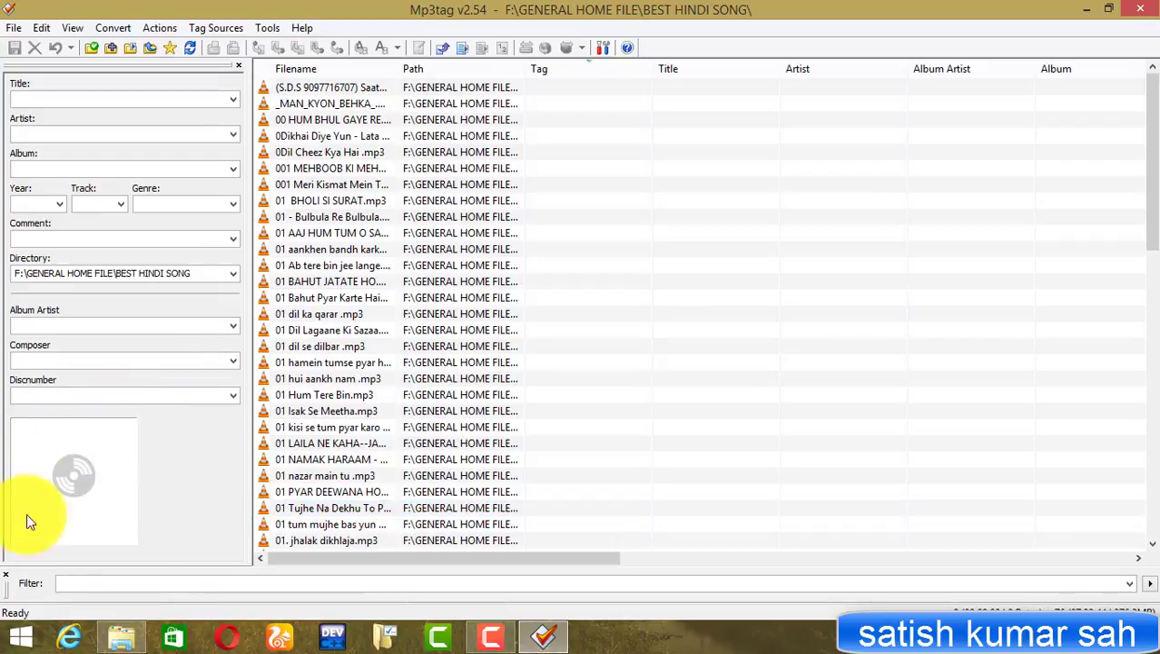
right_click(80, 442)
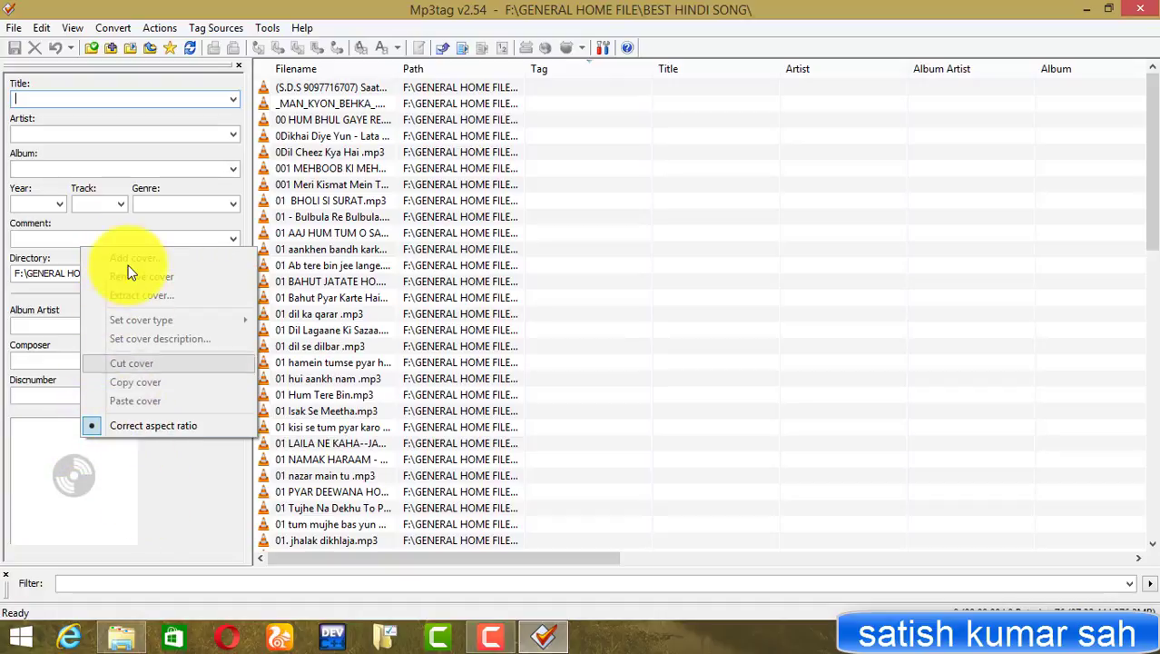
click(97, 522)
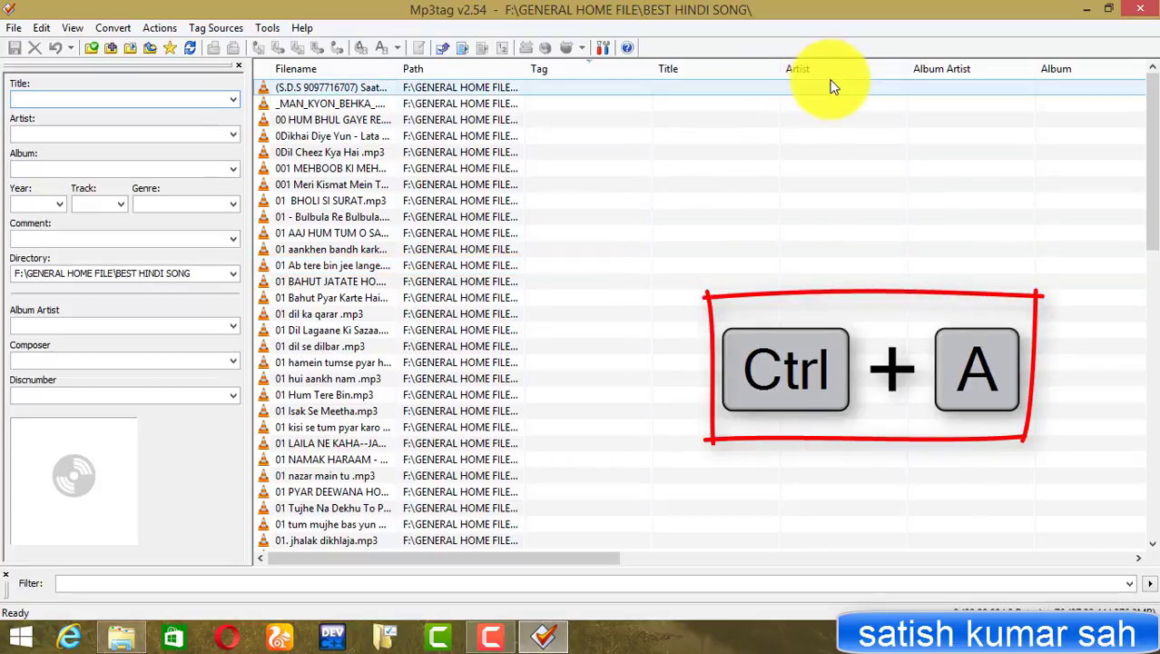
click(908, 135)
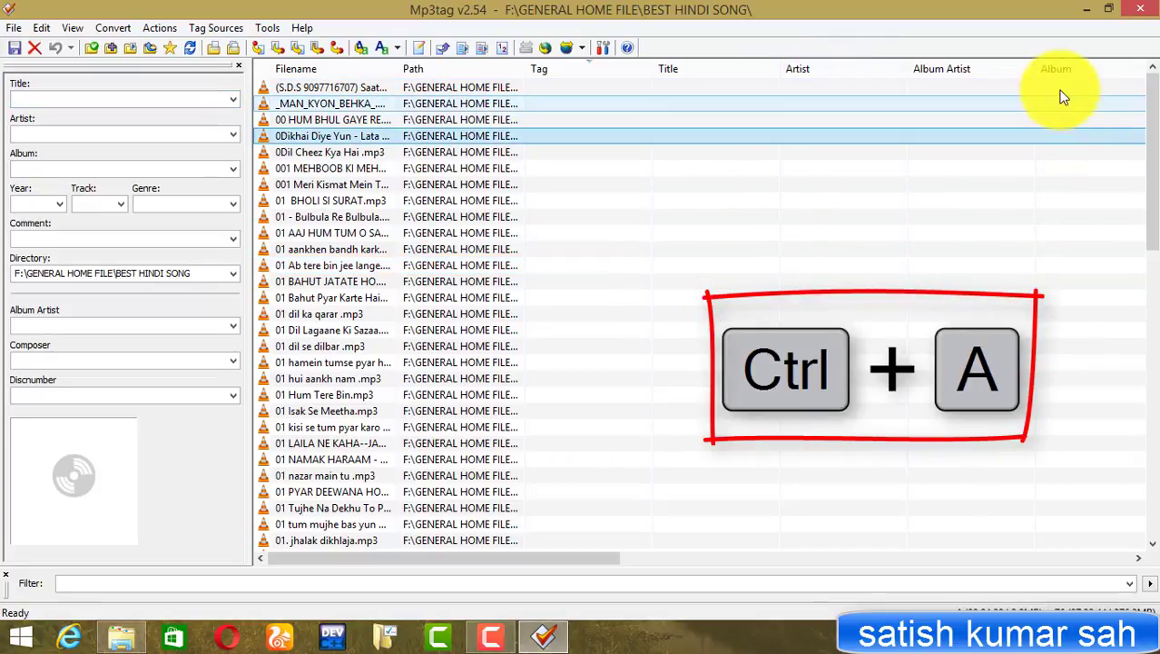
click(968, 120)
key(ctrl+a)
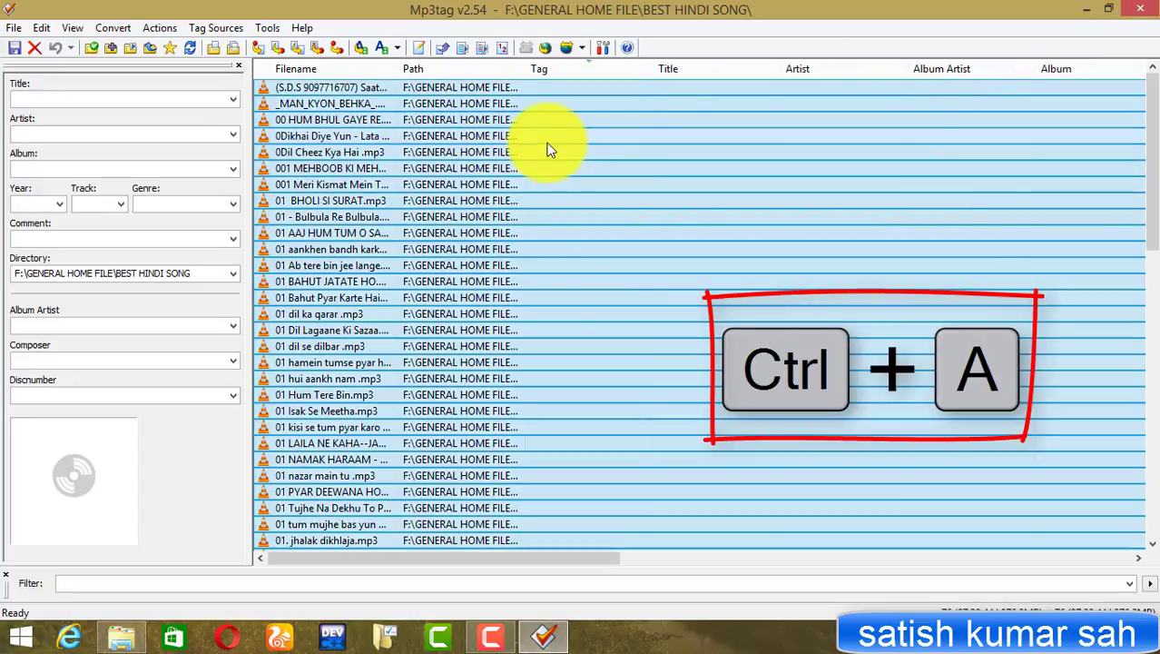
Add IMG-20161108-WA0013.jpeg from New Volume (F:) as the cover for all files
click(56, 464)
right_click(56, 465)
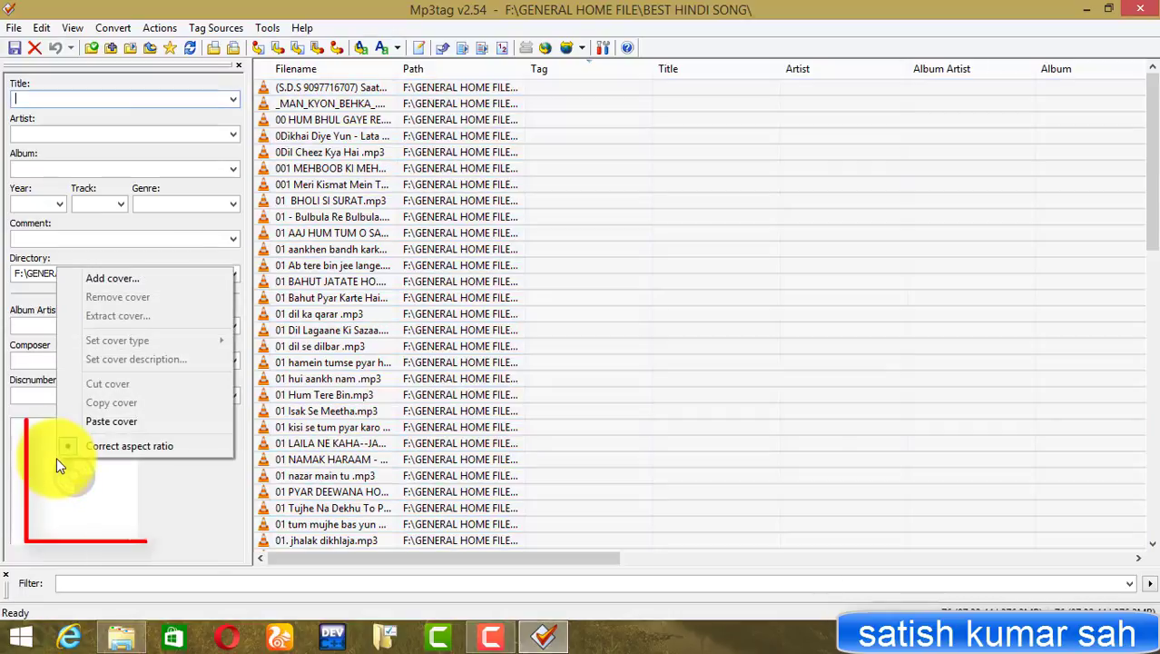
click(115, 279)
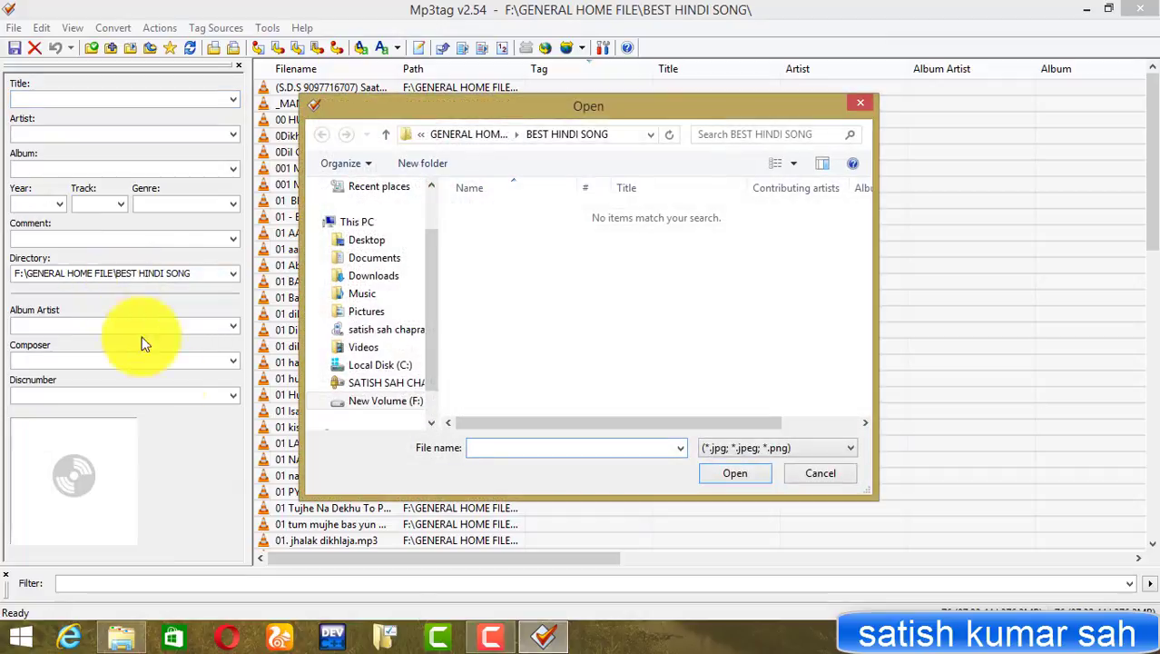
click(396, 404)
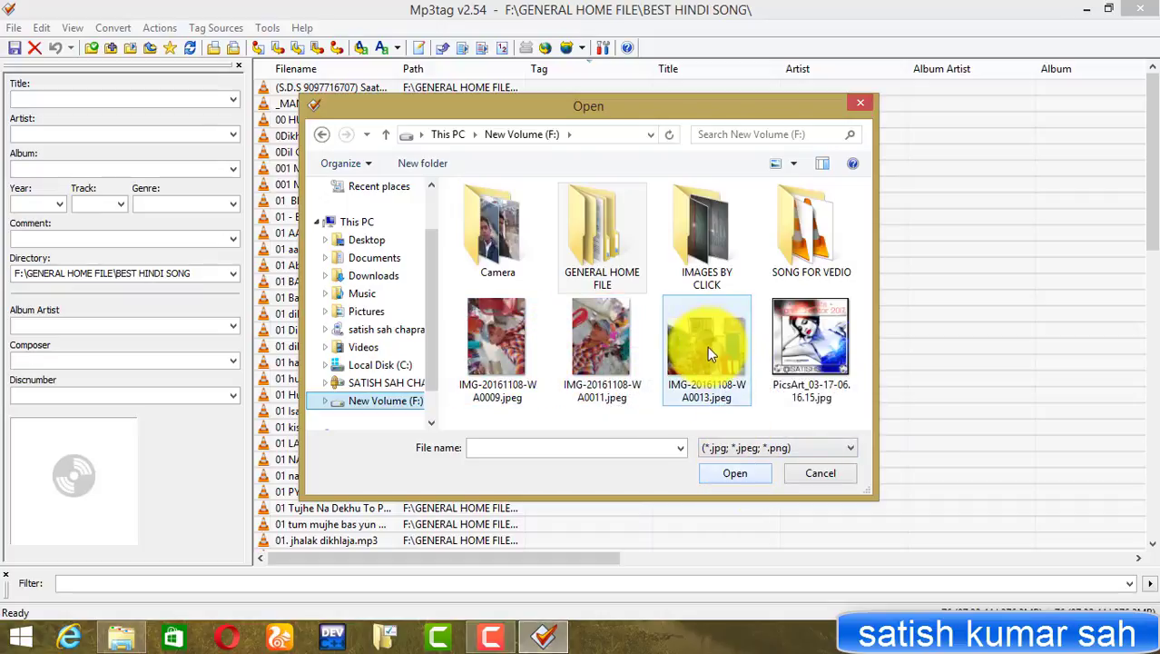
click(706, 342)
click(737, 473)
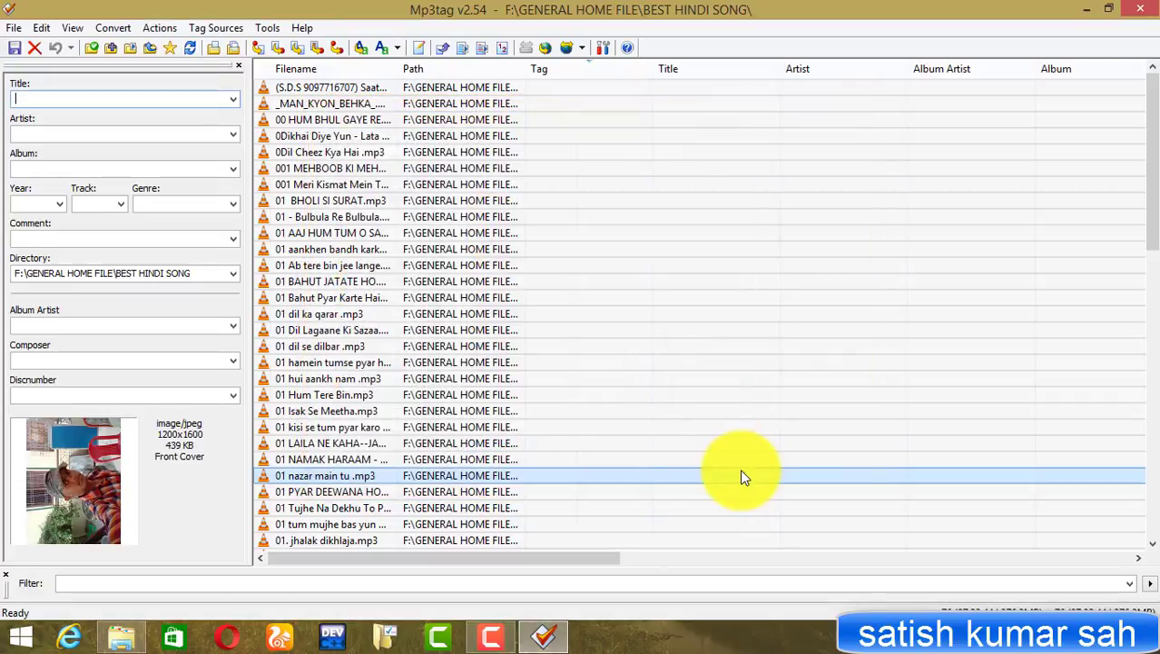
Set the 1200x1600 JPEG cover's picture type to Artist
right_click(81, 440)
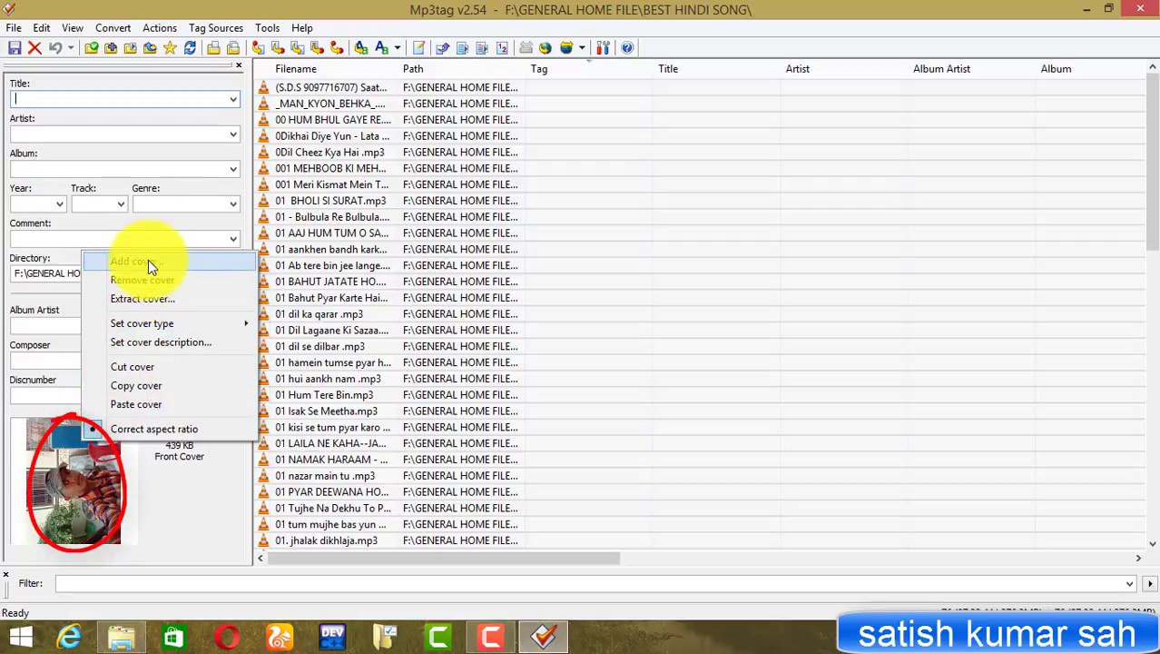
mouse_move(152, 320)
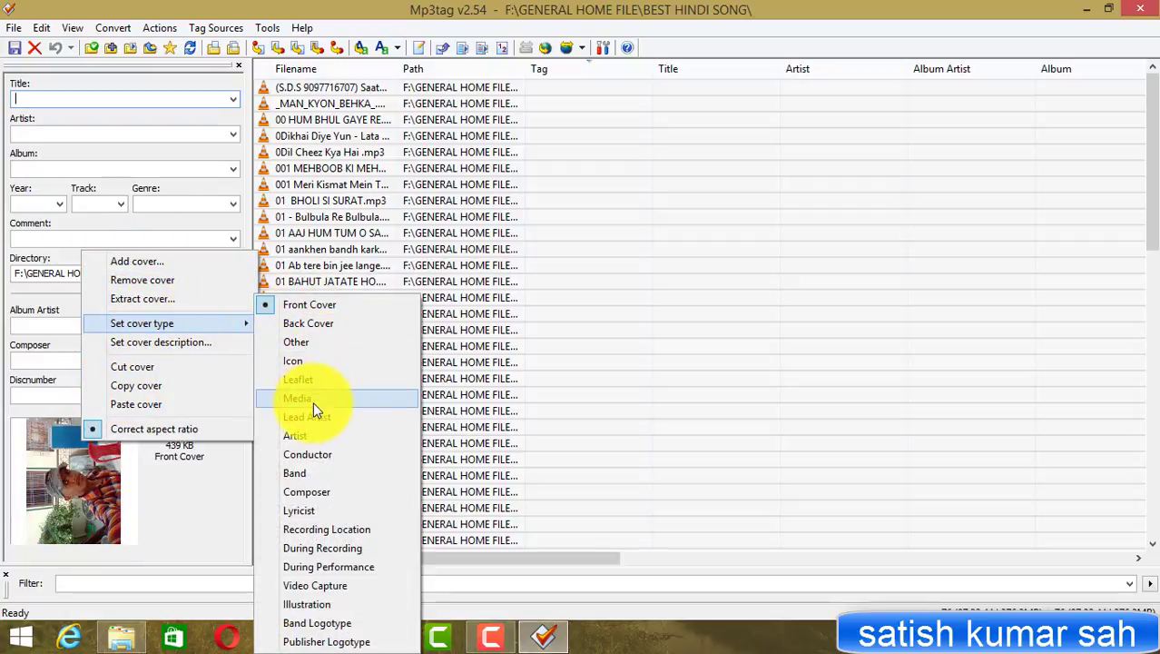
click(310, 437)
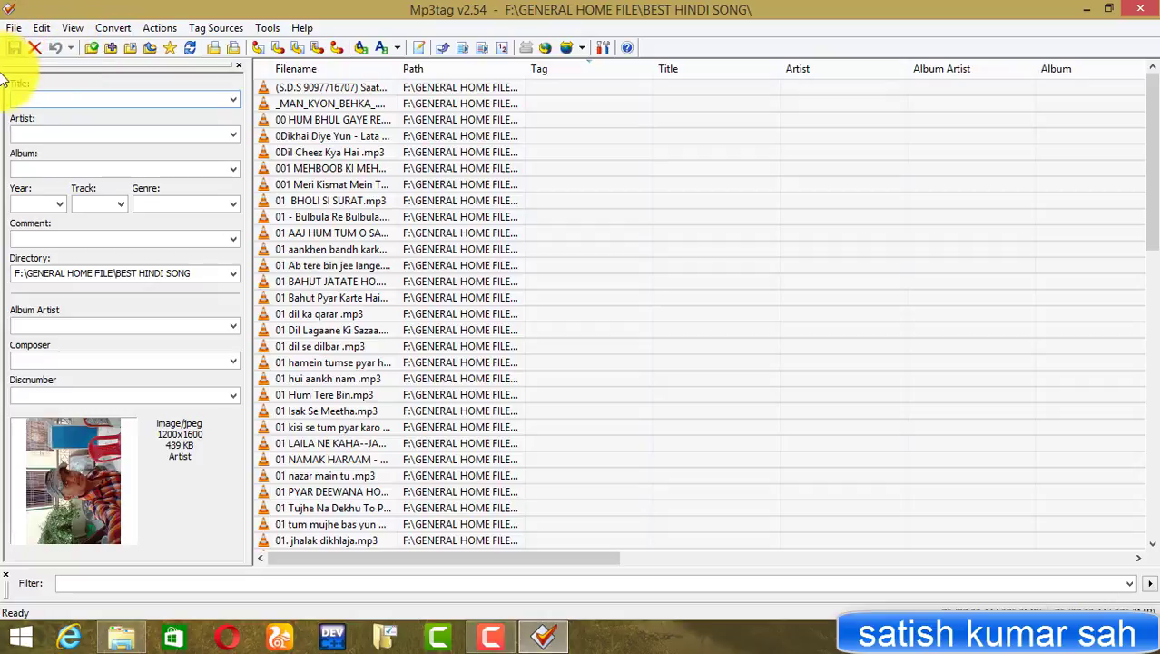
Save the Artist-type cover into the tags of all 76 files and dismiss the confirmation
click(14, 48)
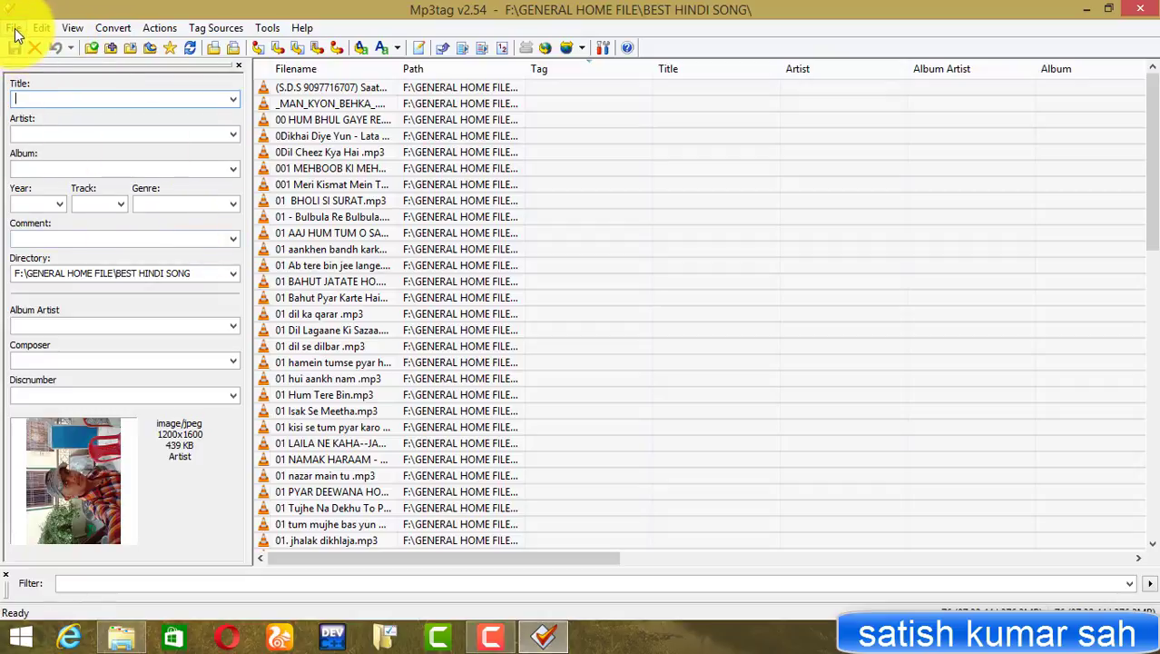
click(13, 22)
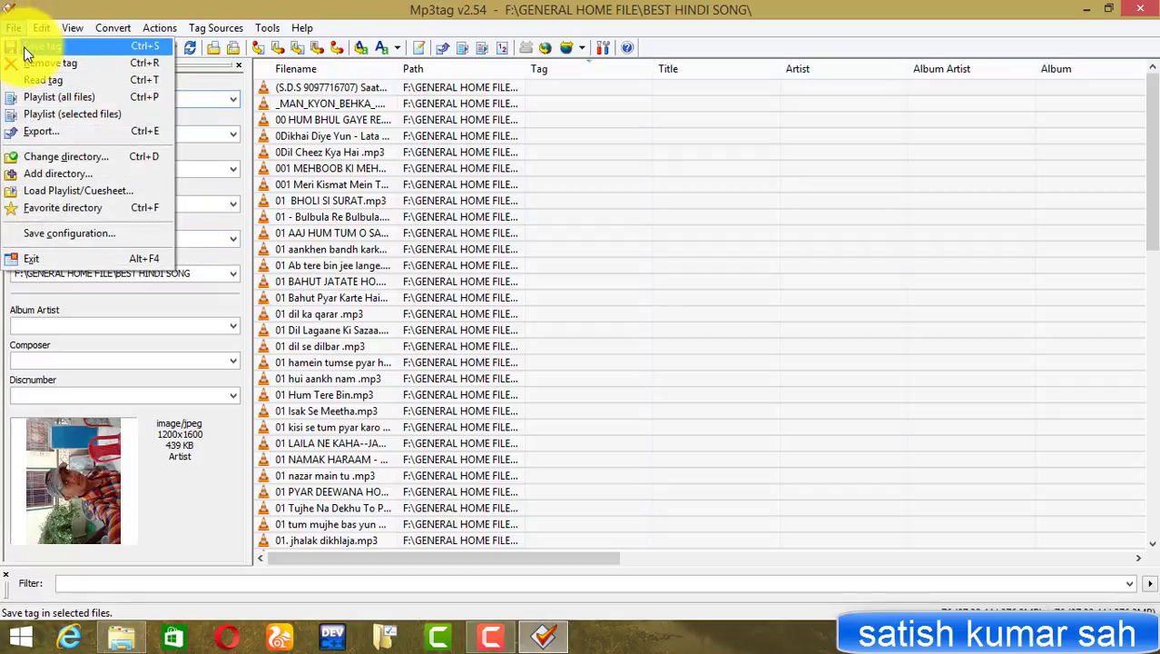
click(23, 47)
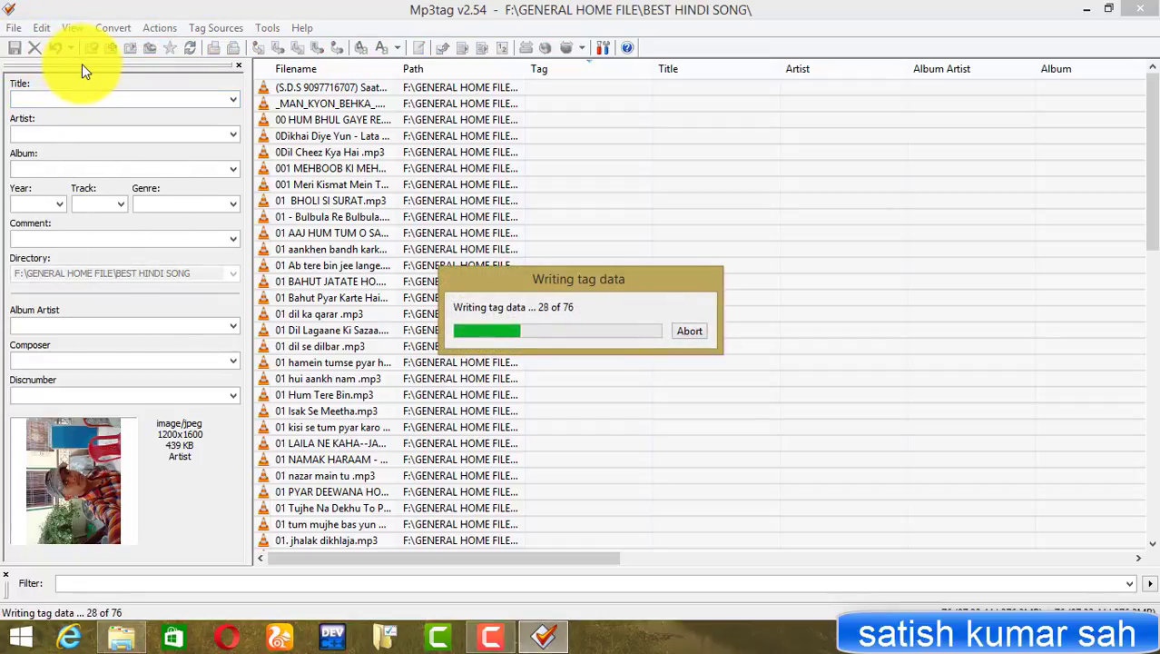
click(83, 96)
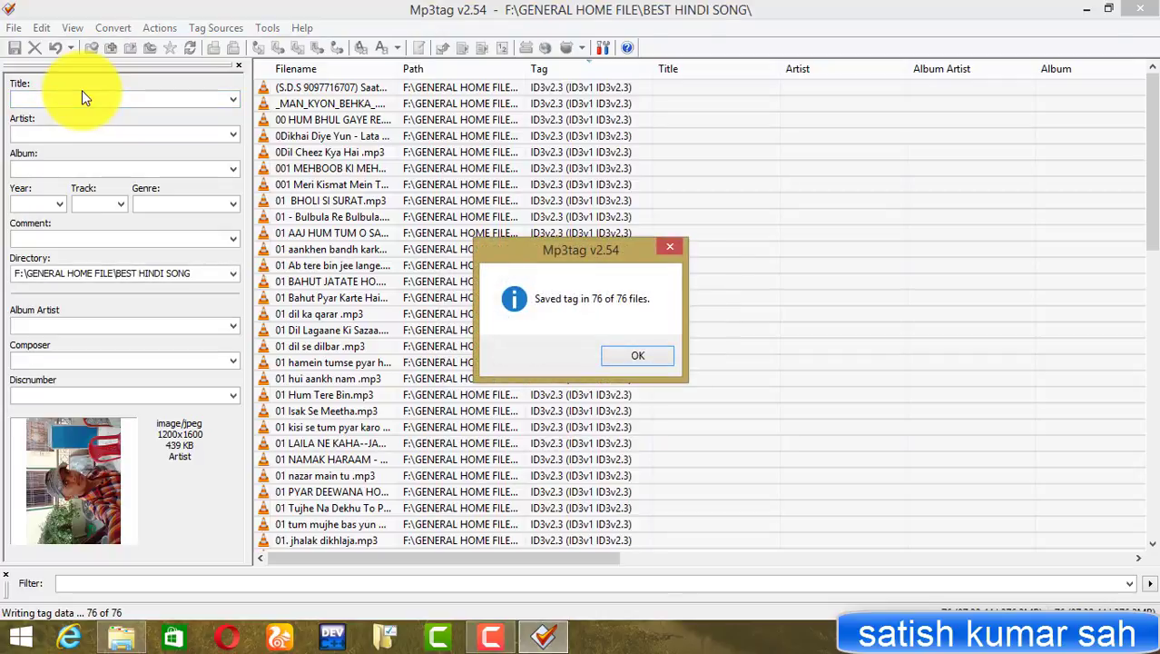
key(Return)
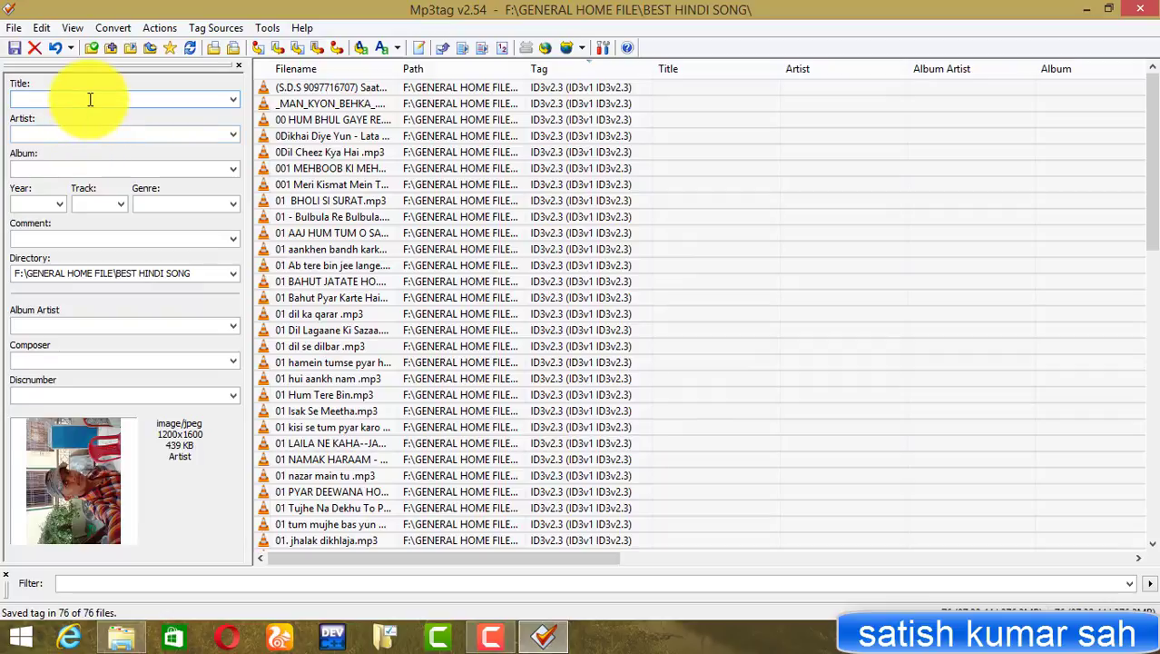
Enter the shared title (a person's name) and artist for all songs, then save the tags
click(90, 99)
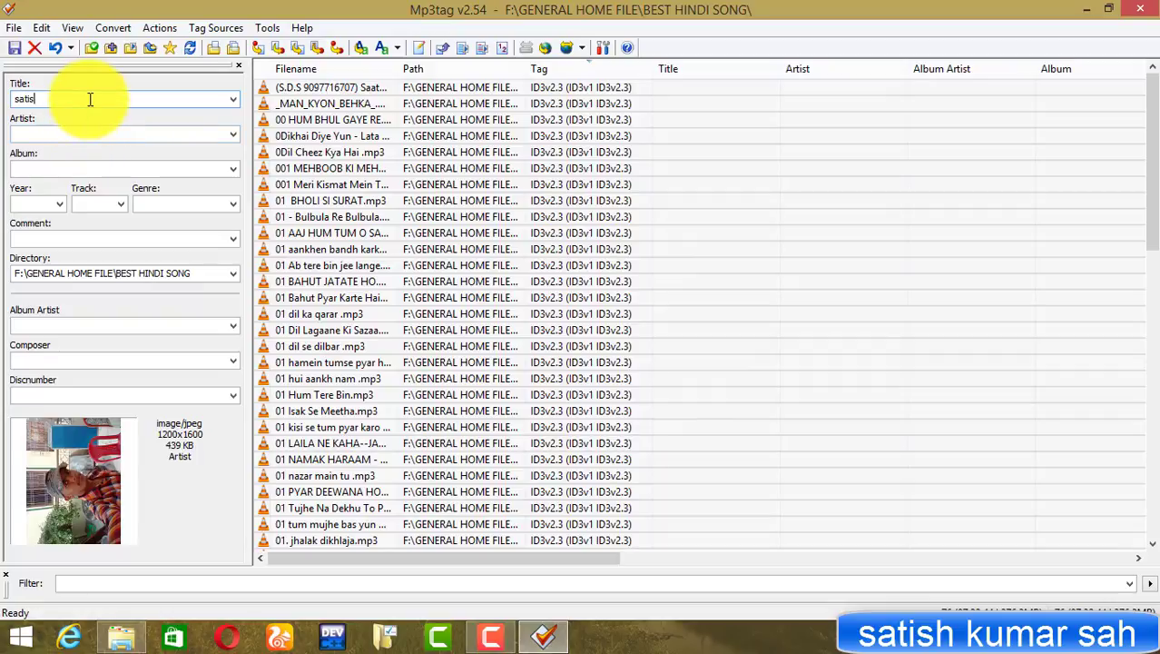
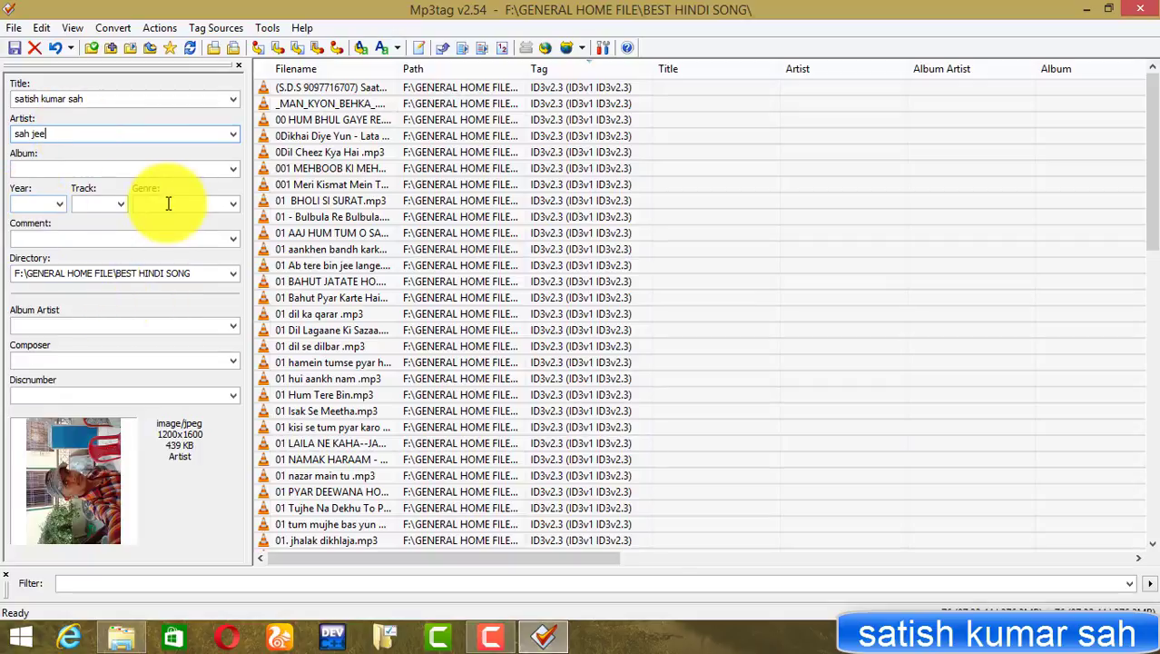
click(235, 203)
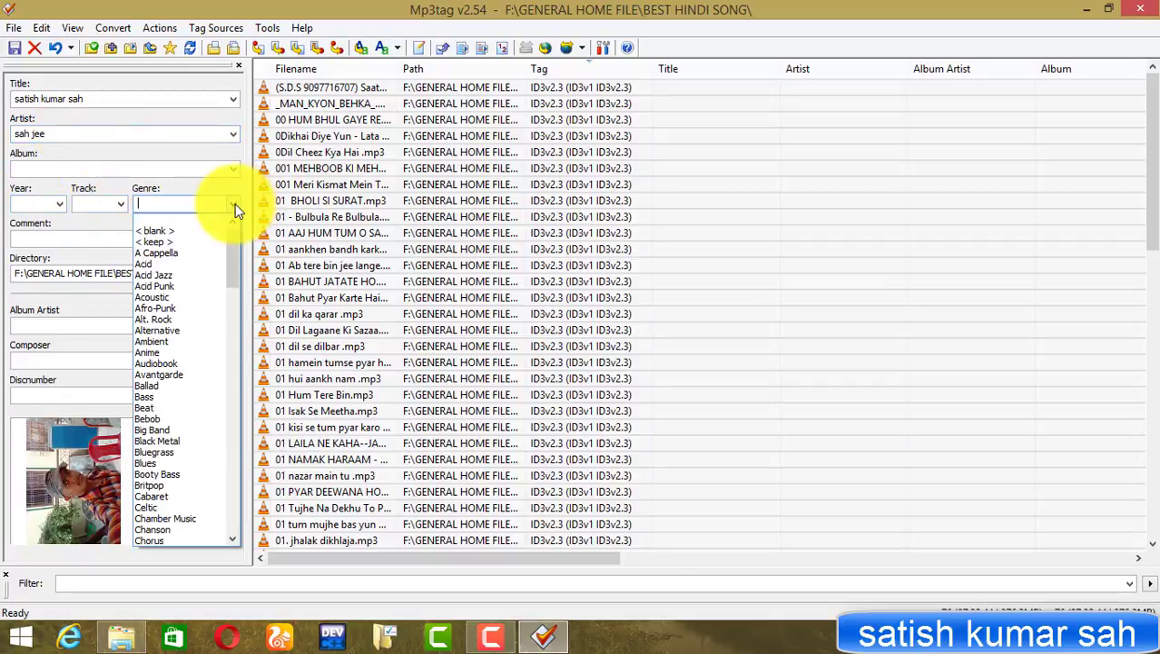
click(235, 203)
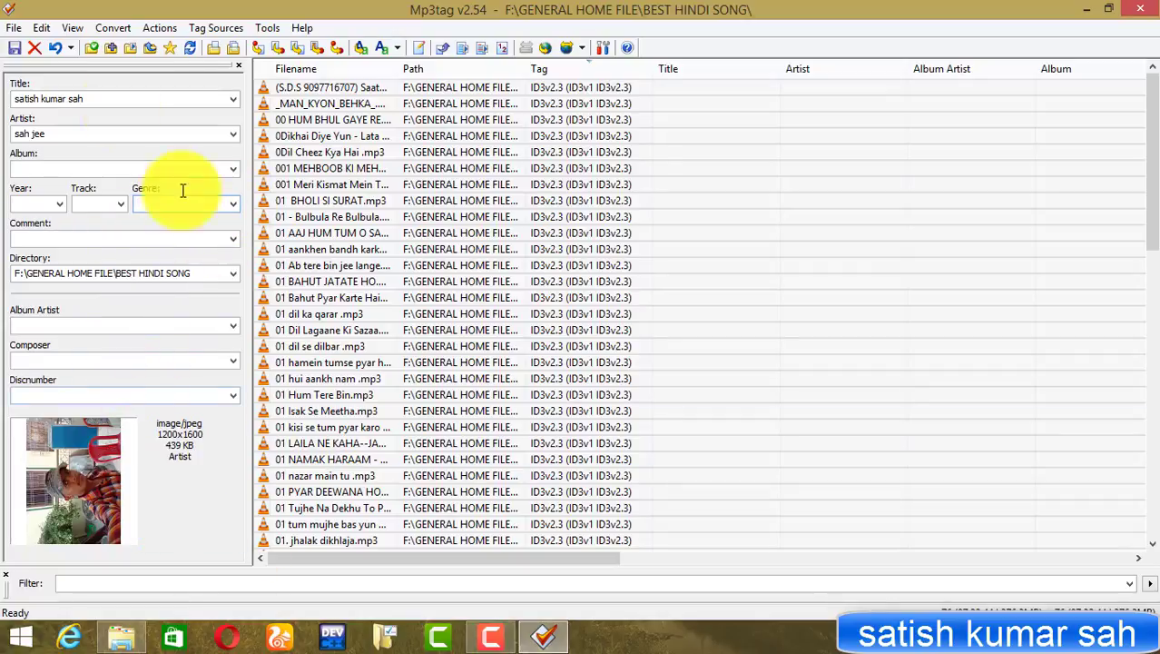
click(13, 52)
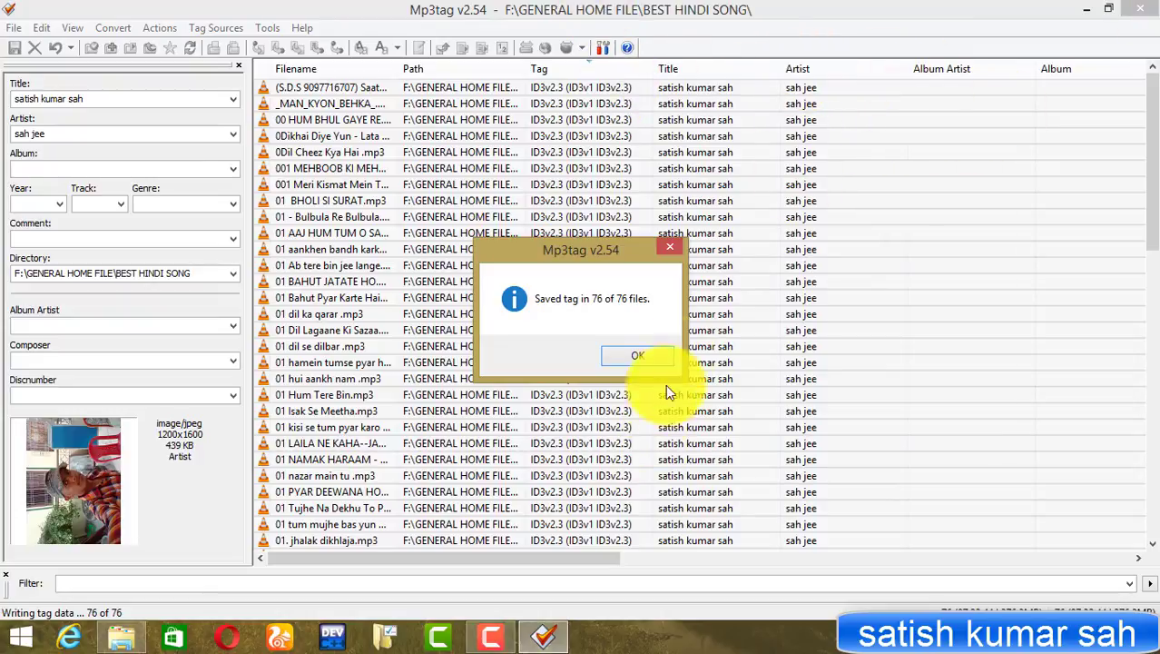
click(662, 356)
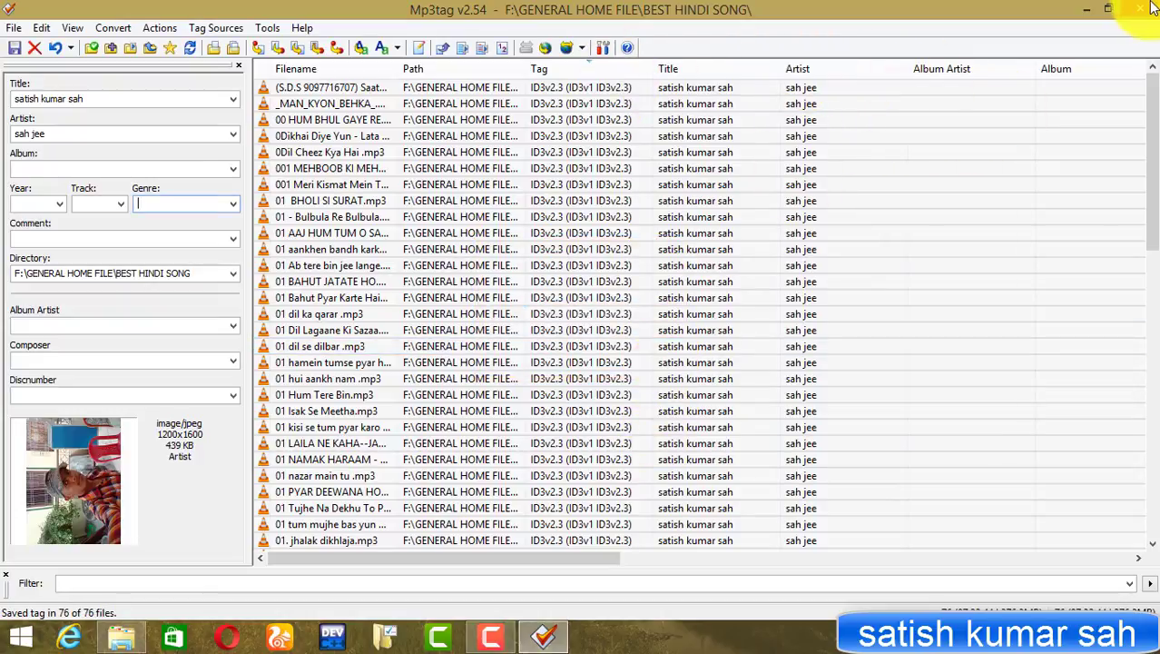
Close Mp3tag, reopen F:\GENERAL HOME FILE\BEST HINDI SONG and select _MAN_KYON_BEHKA_.MP3
click(1144, 8)
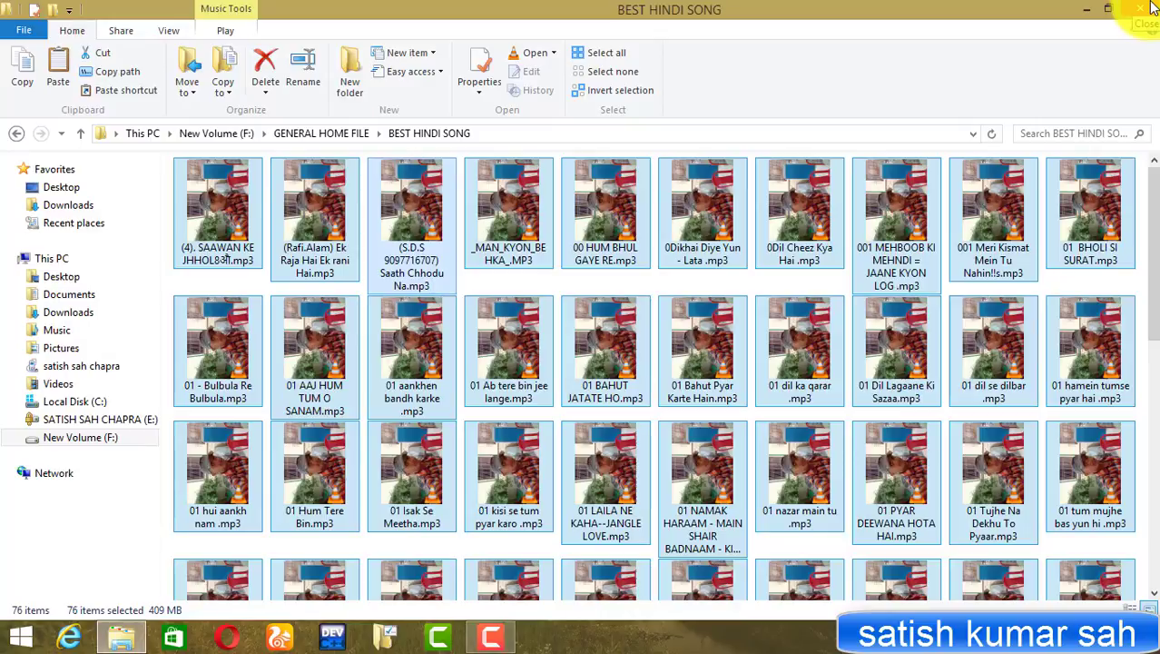
click(1152, 7)
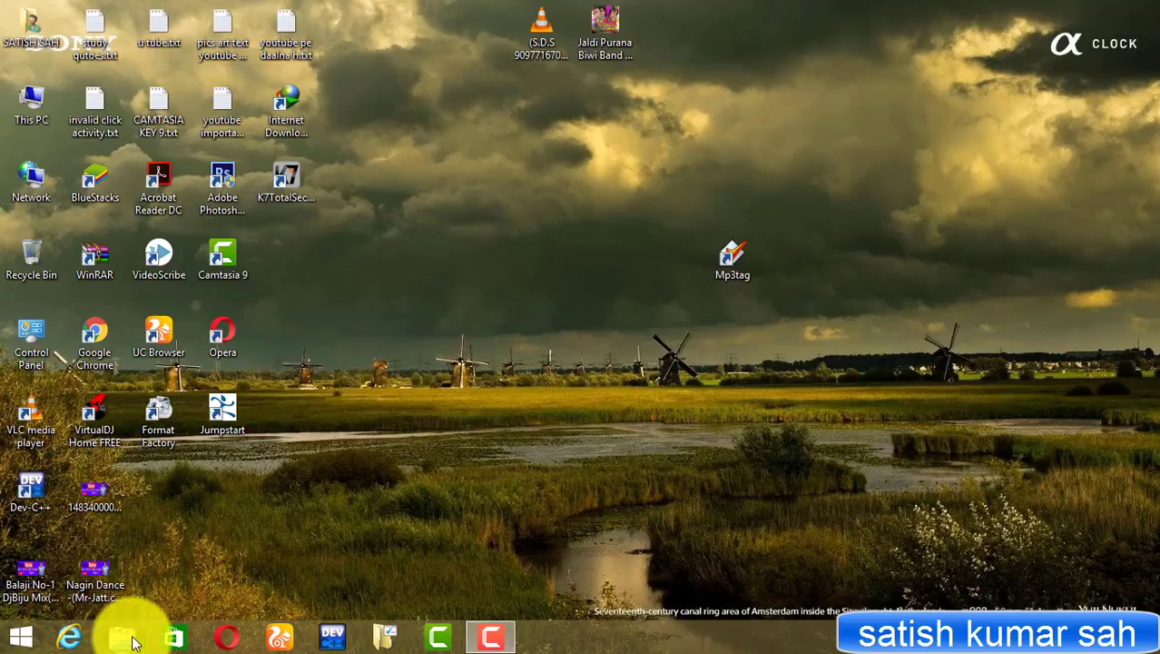
click(128, 640)
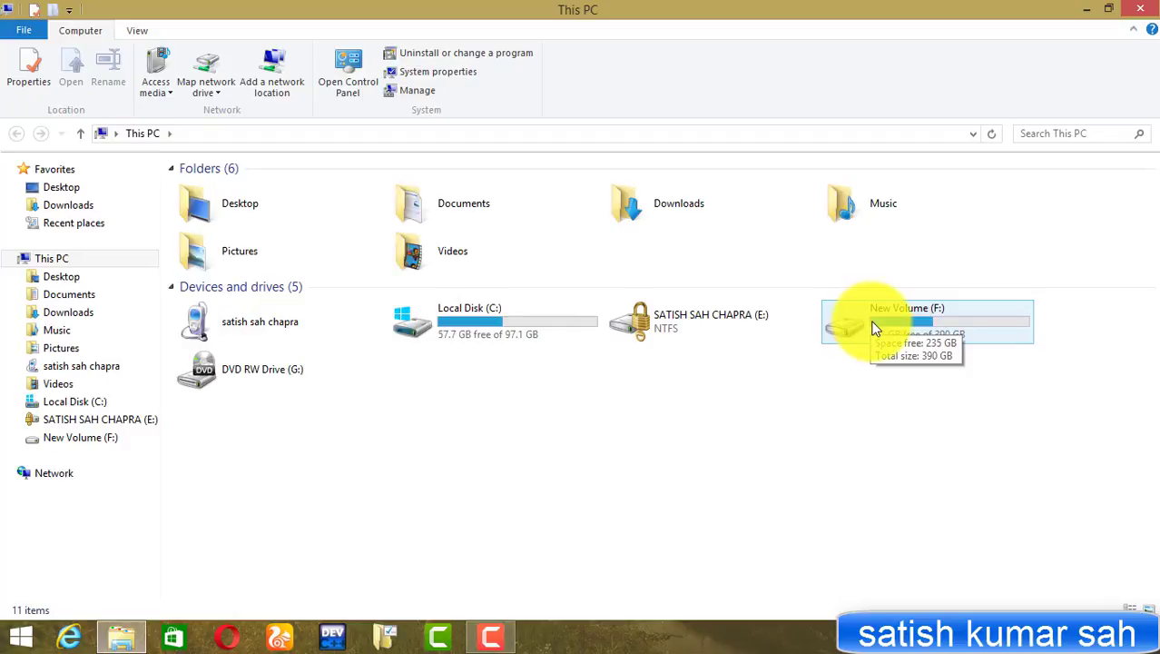
double_click(874, 328)
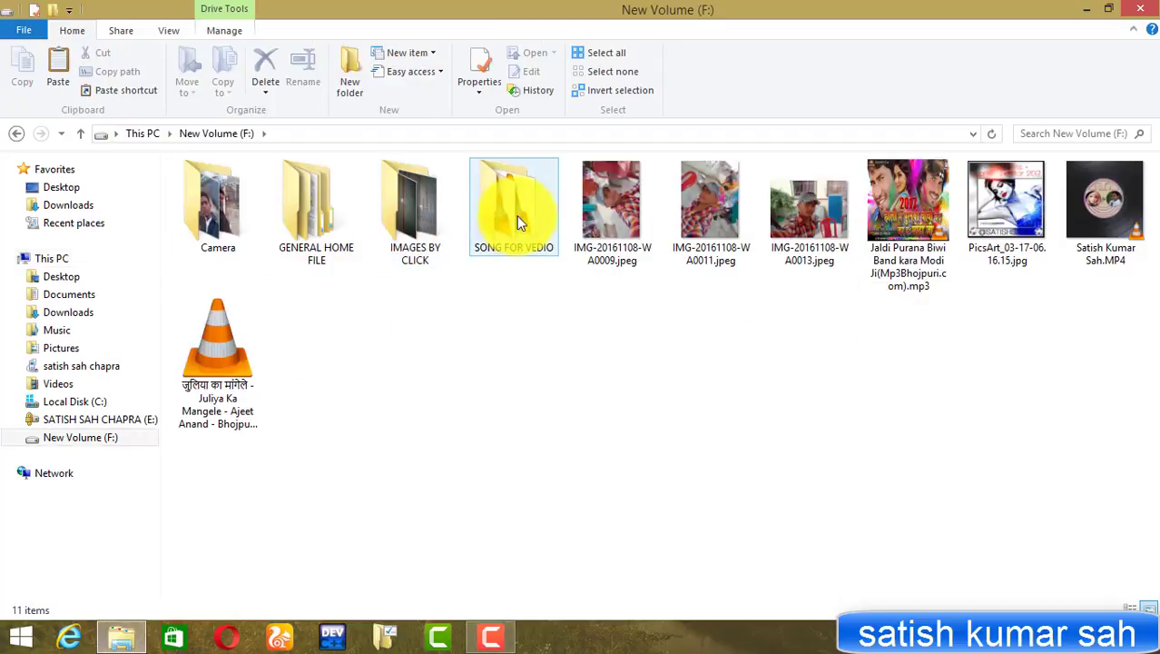
click(296, 214)
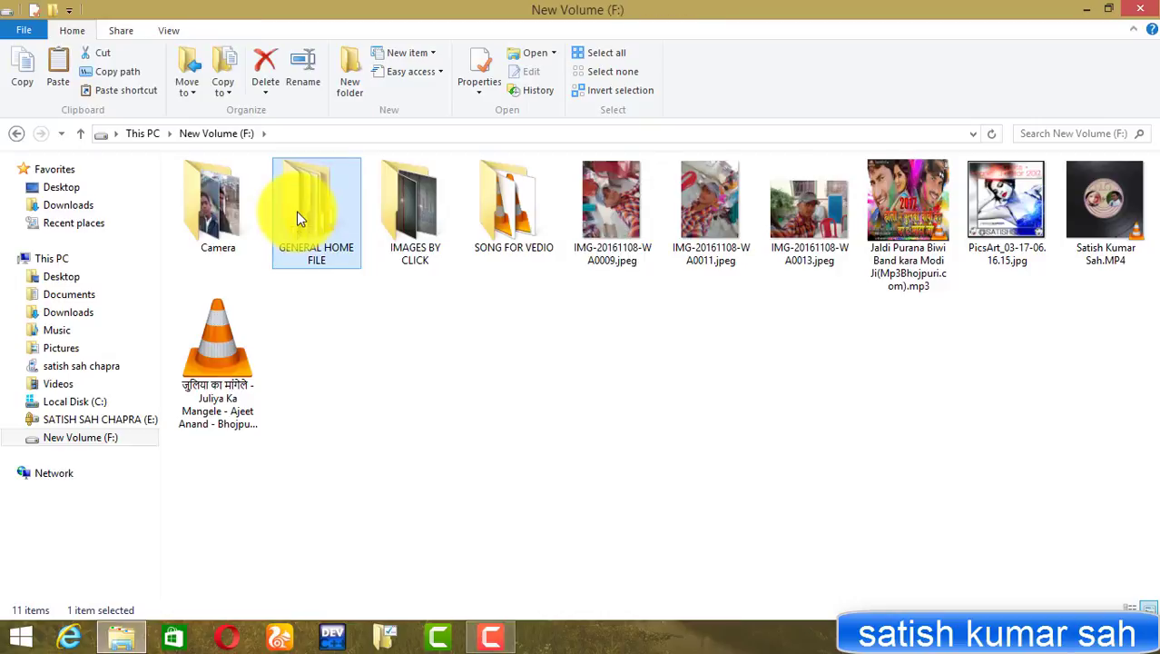
double_click(296, 218)
click(421, 218)
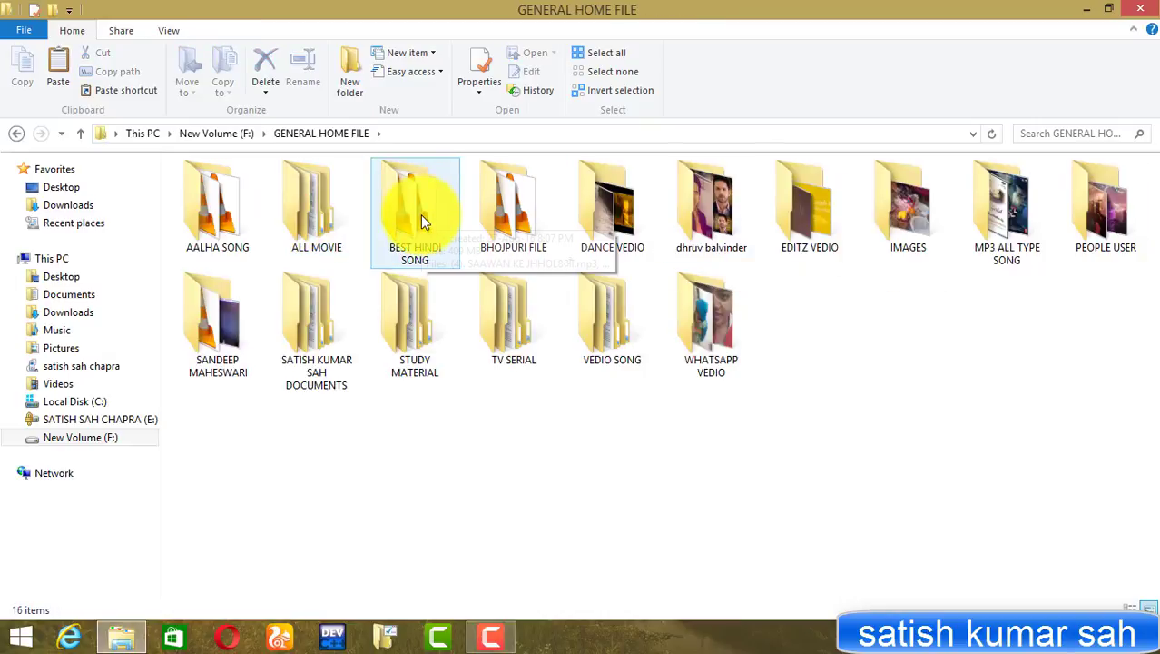
double_click(420, 211)
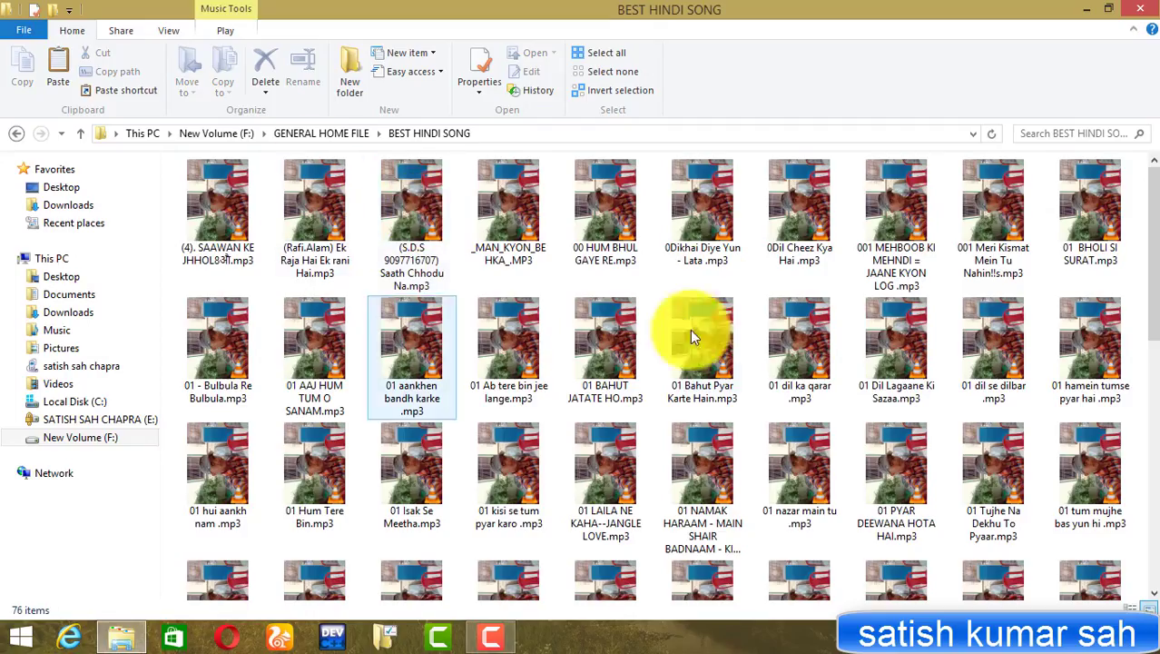
click(520, 209)
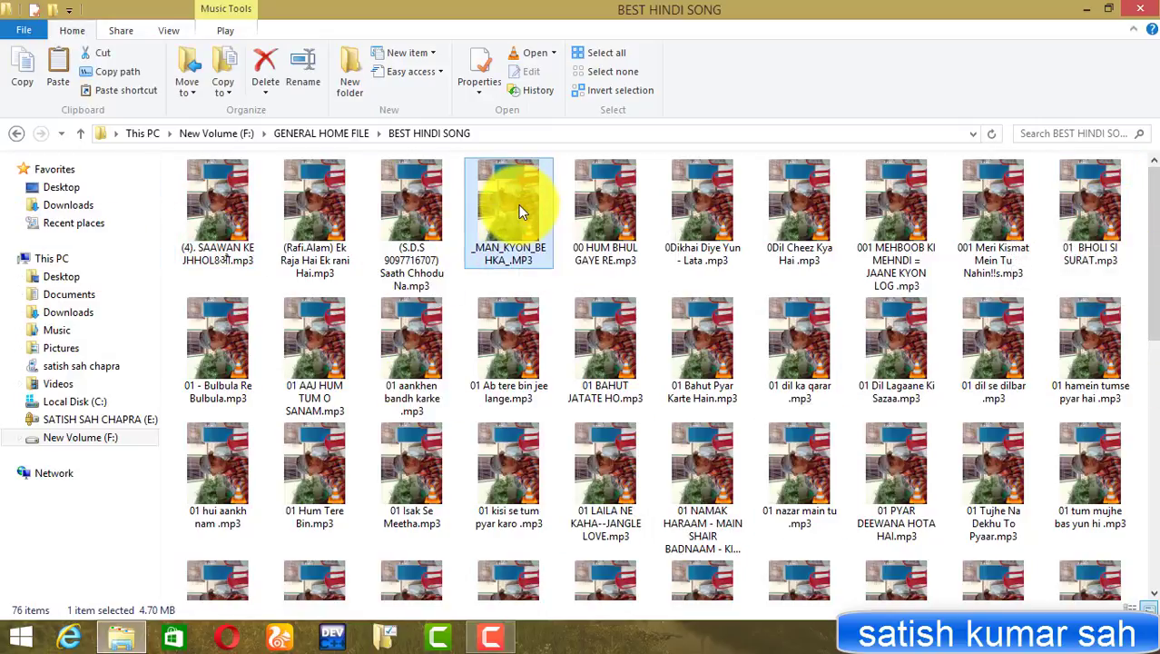
double_click(519, 205)
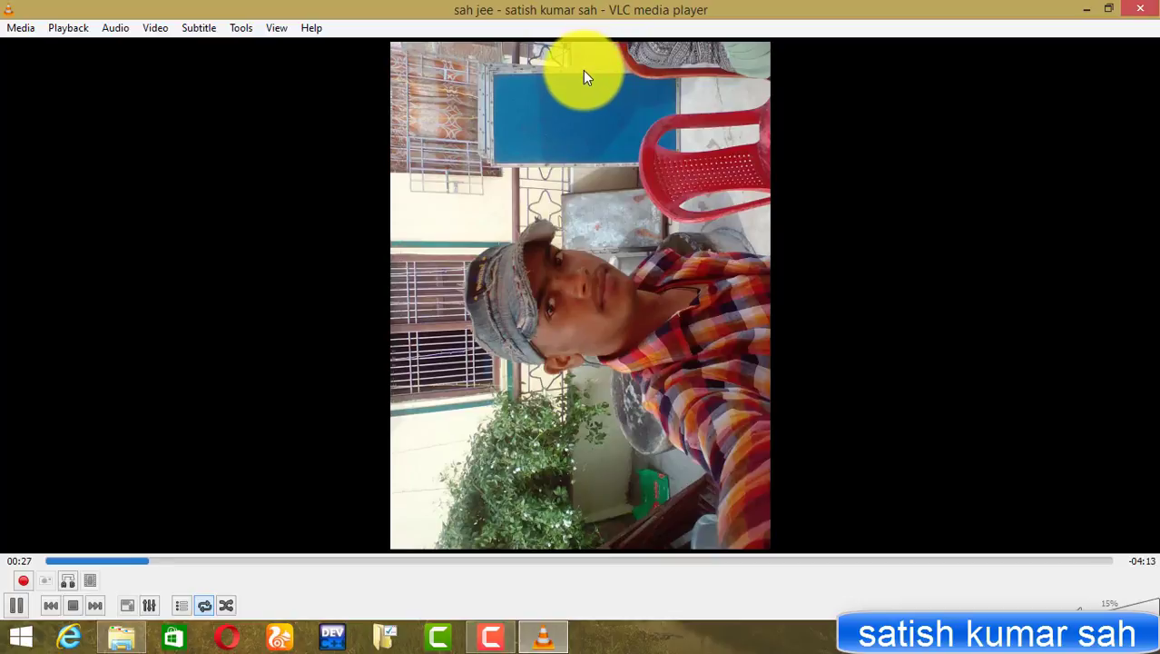
click(1153, 8)
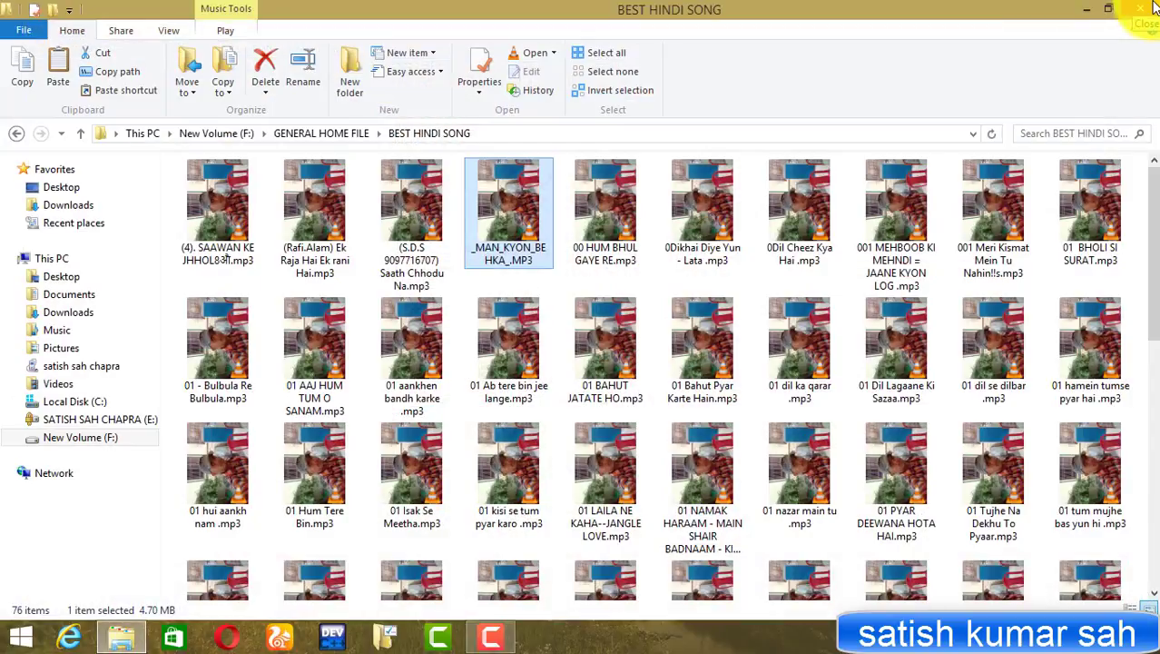